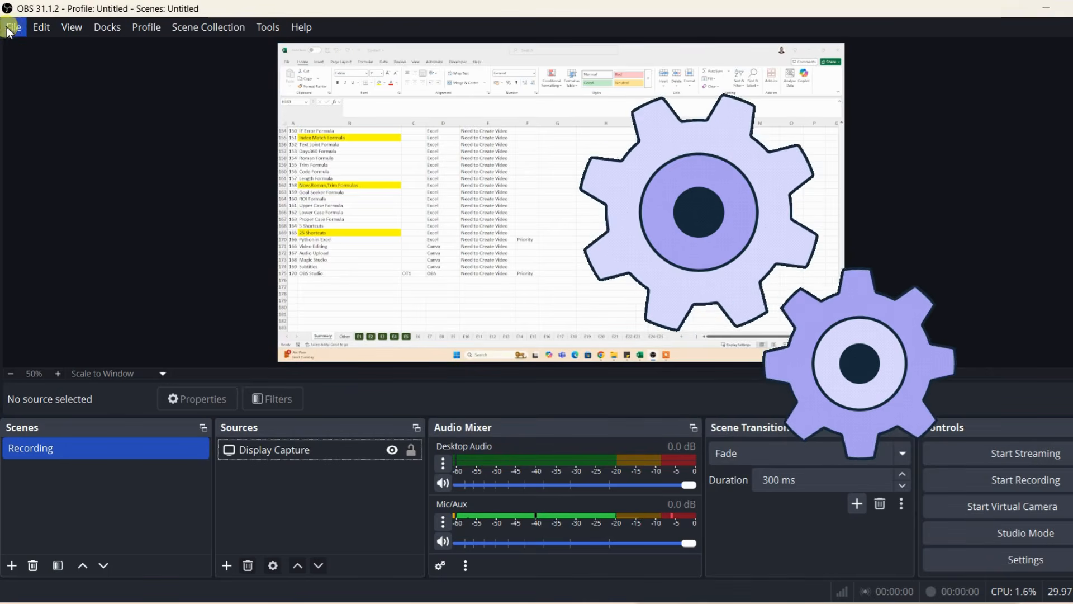
click(51, 99)
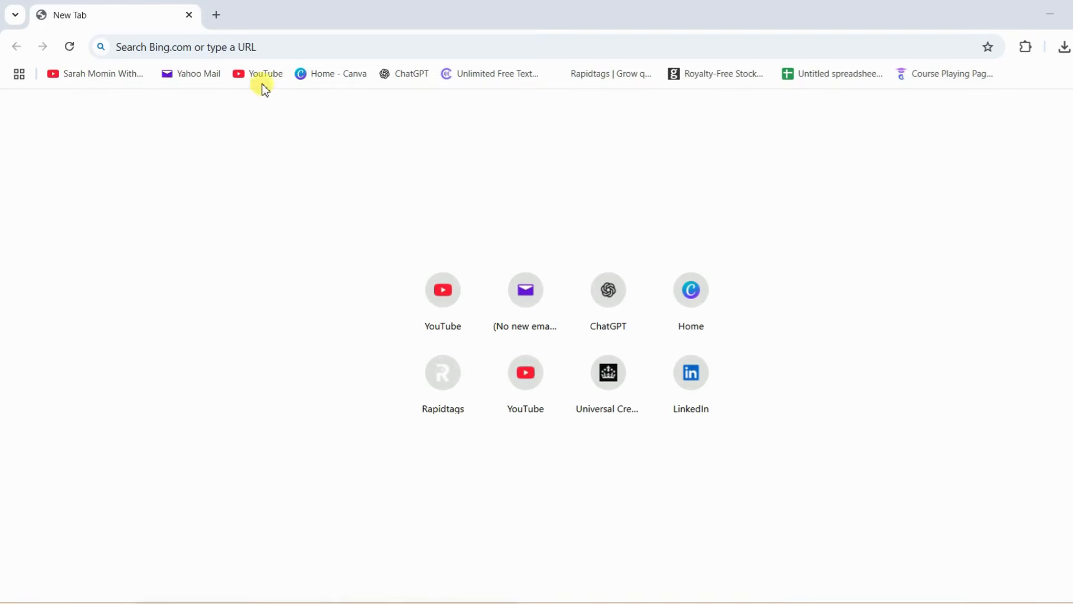
Step: Open the OBS website at obsproject.com in the browser
click(274, 44)
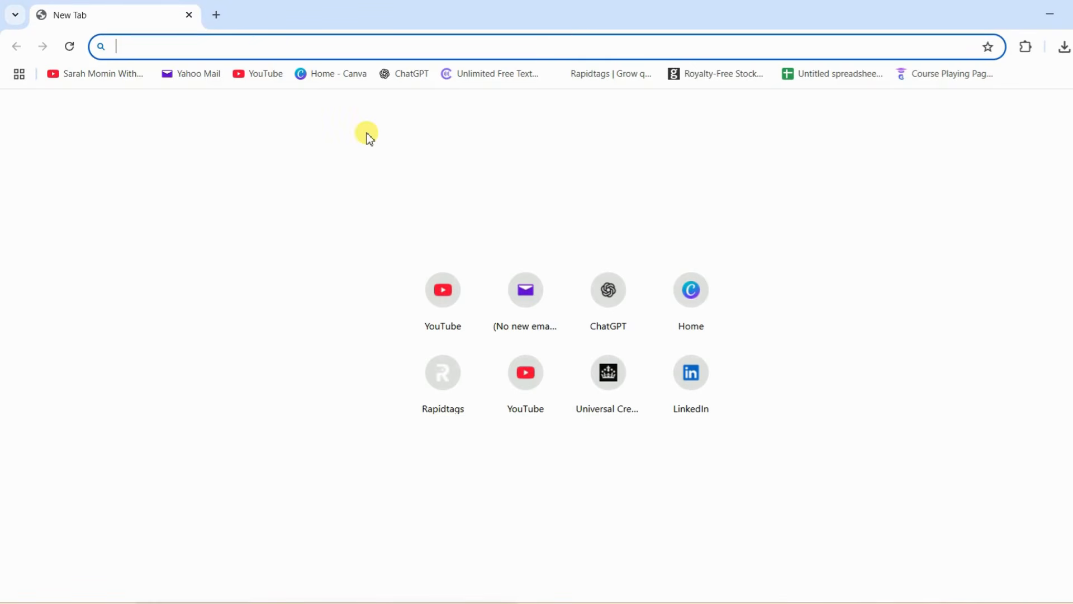
text(o)
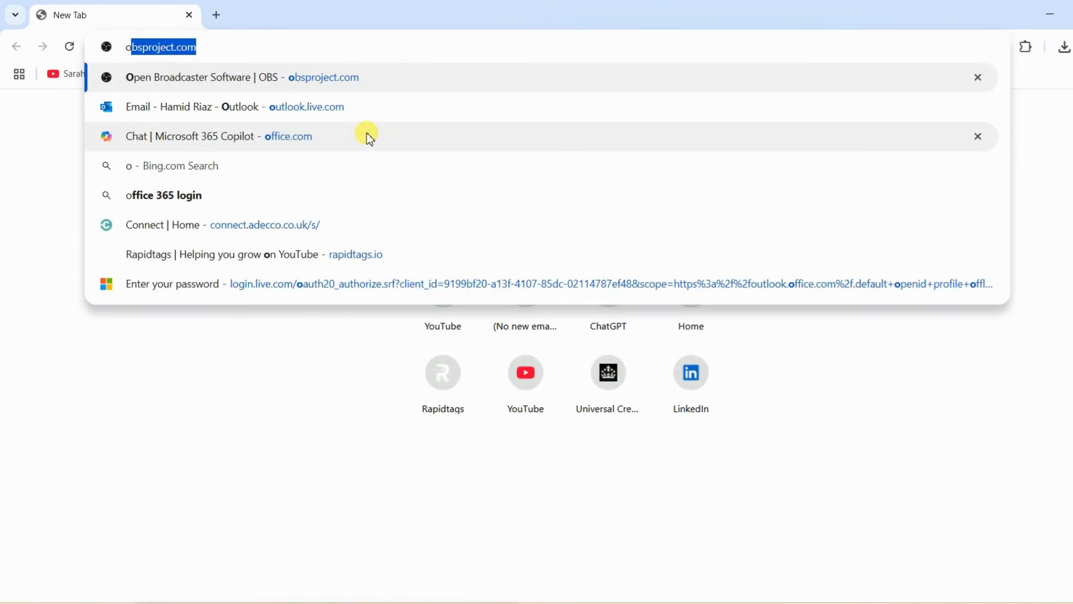
text(bspro)
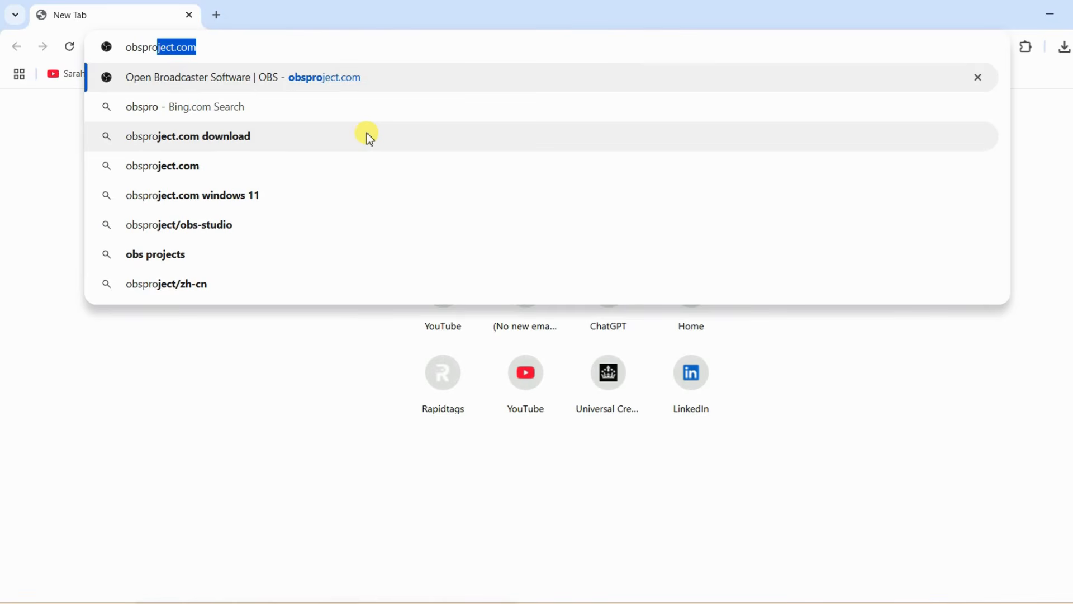
key(Return)
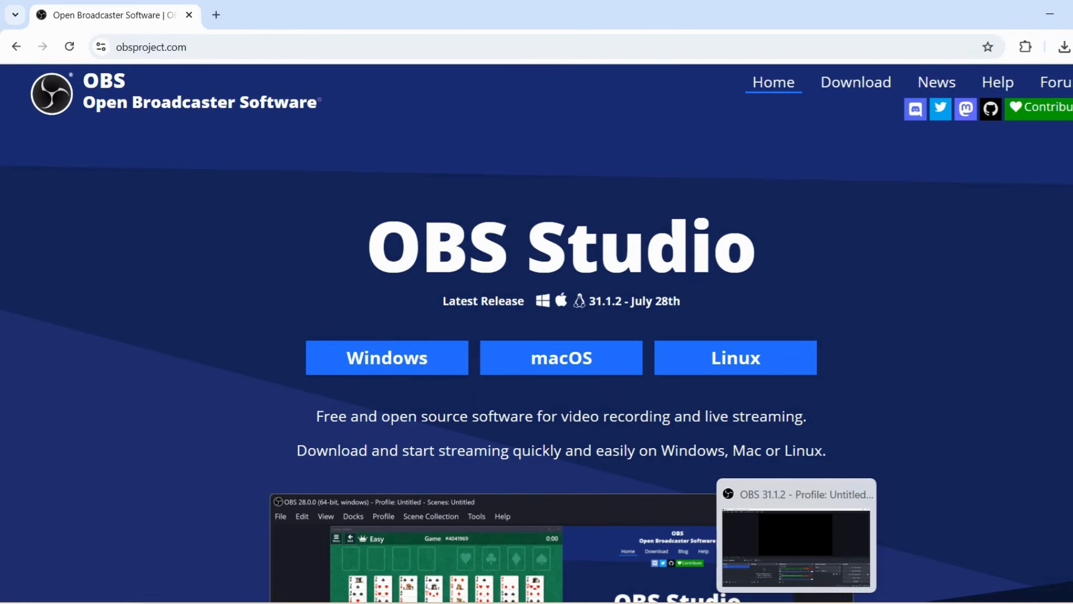
Step: Switch to OBS Studio and run the Auto-Configuration Wizard, optimising just for recording without streaming
click(797, 602)
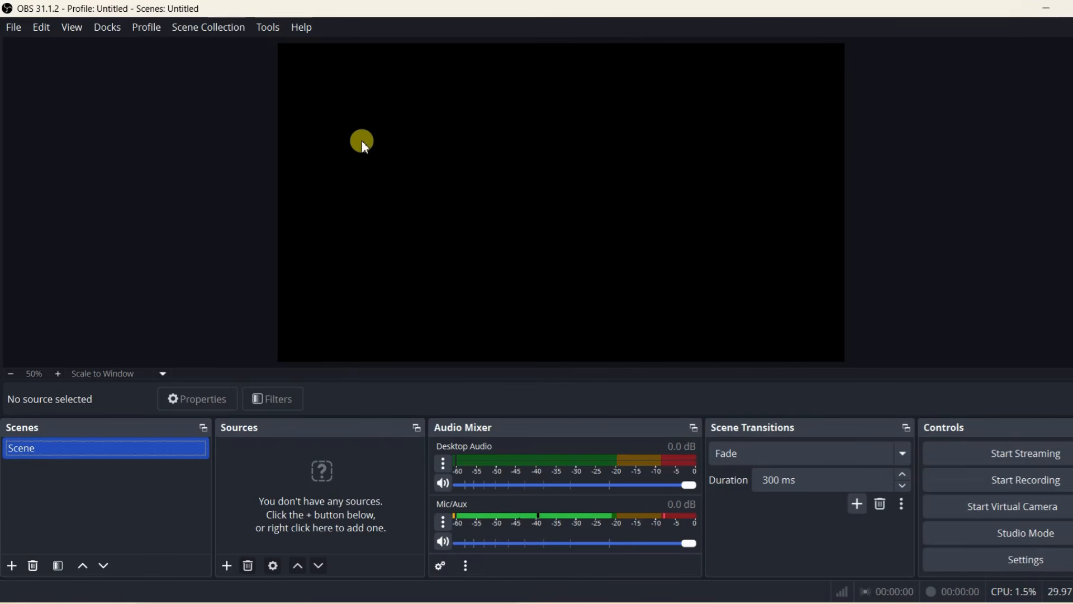
click(261, 32)
click(282, 47)
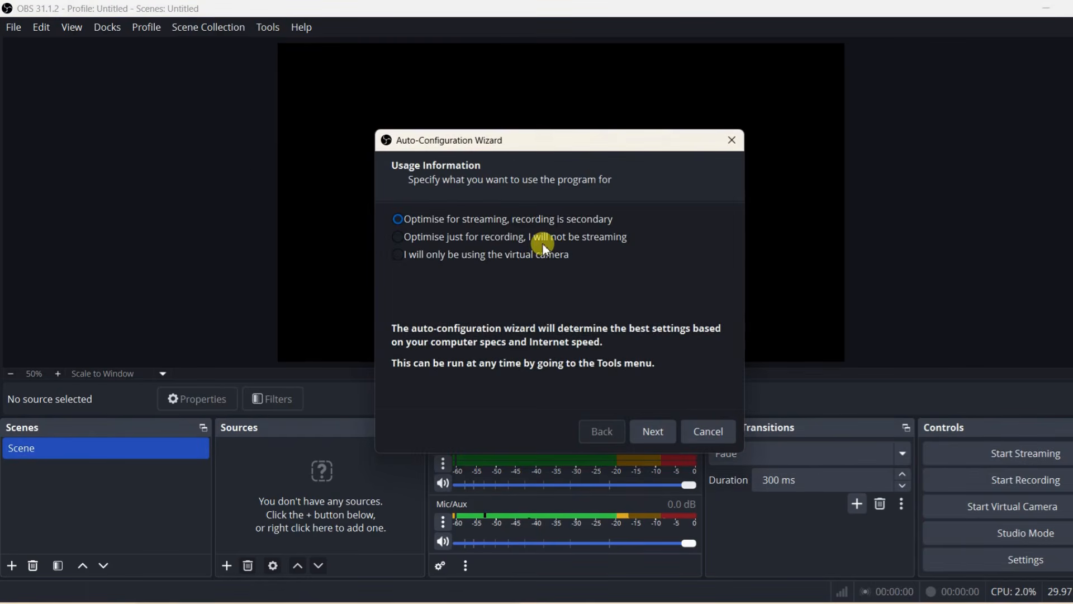
click(485, 240)
click(655, 431)
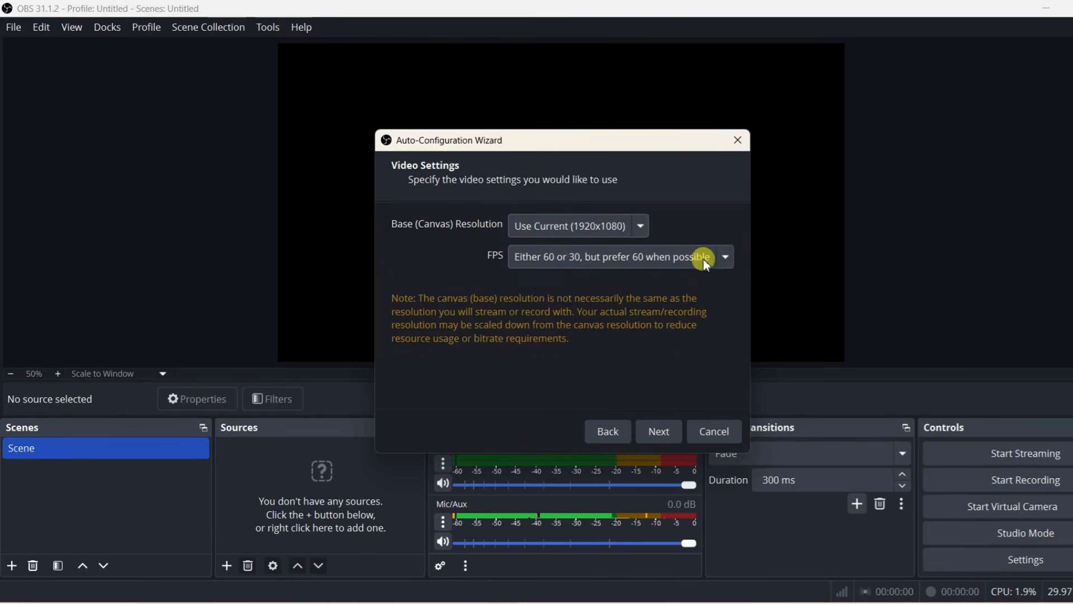
Step: Set the wizard's FPS to 60, keep the current 1920x1080 base resolution, and apply the resulting configuration
click(729, 259)
click(534, 370)
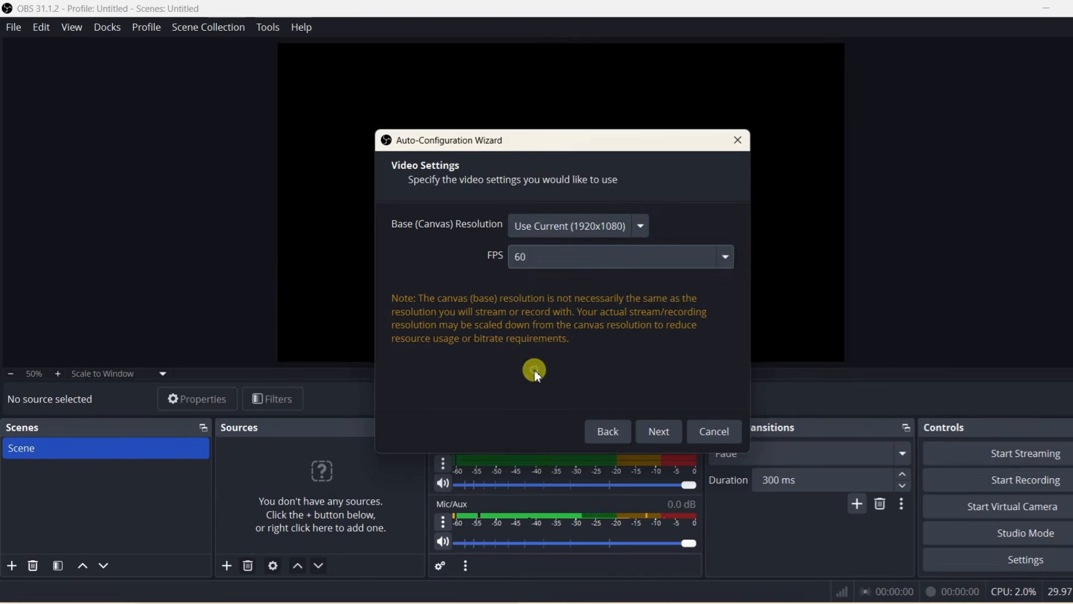
click(652, 433)
click(633, 435)
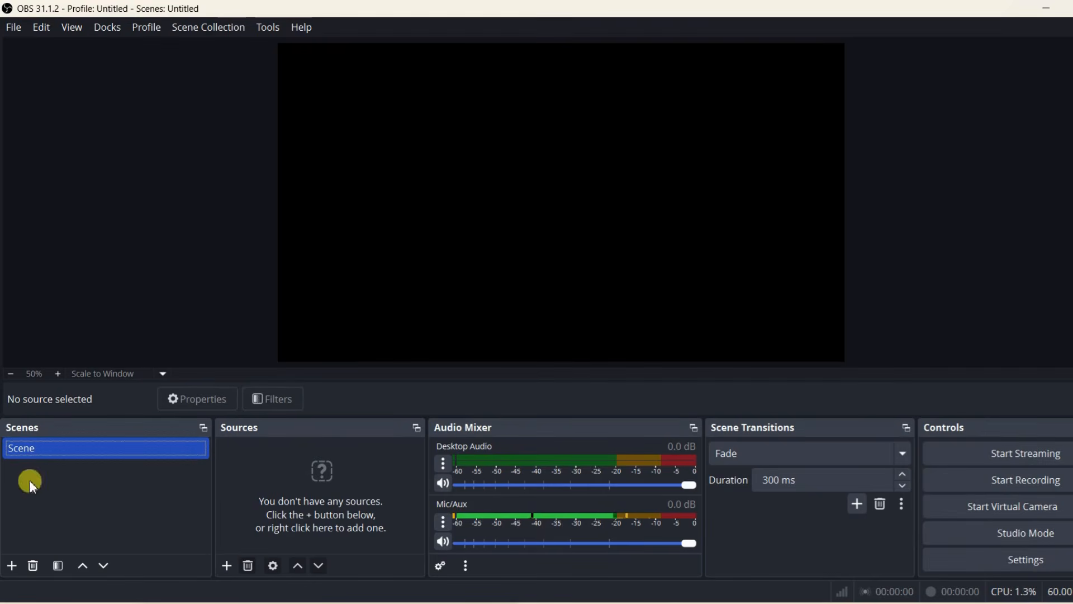
click(20, 565)
Step: Add a new Display Capture source to the scene that captures the Acer KG221Q: 1920x1080 @ 1920,0 display
click(228, 566)
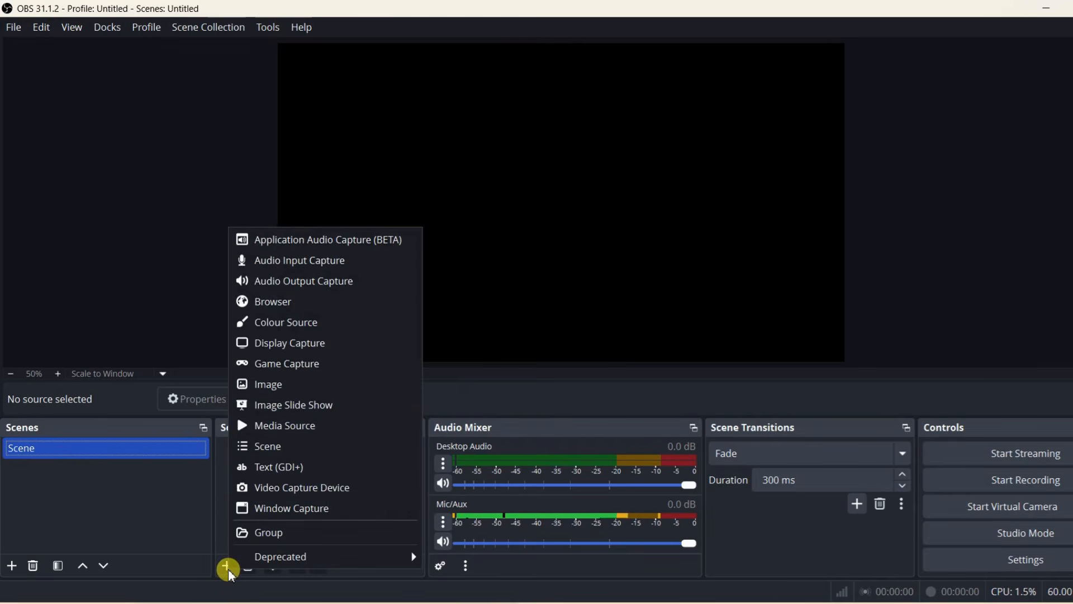
click(313, 343)
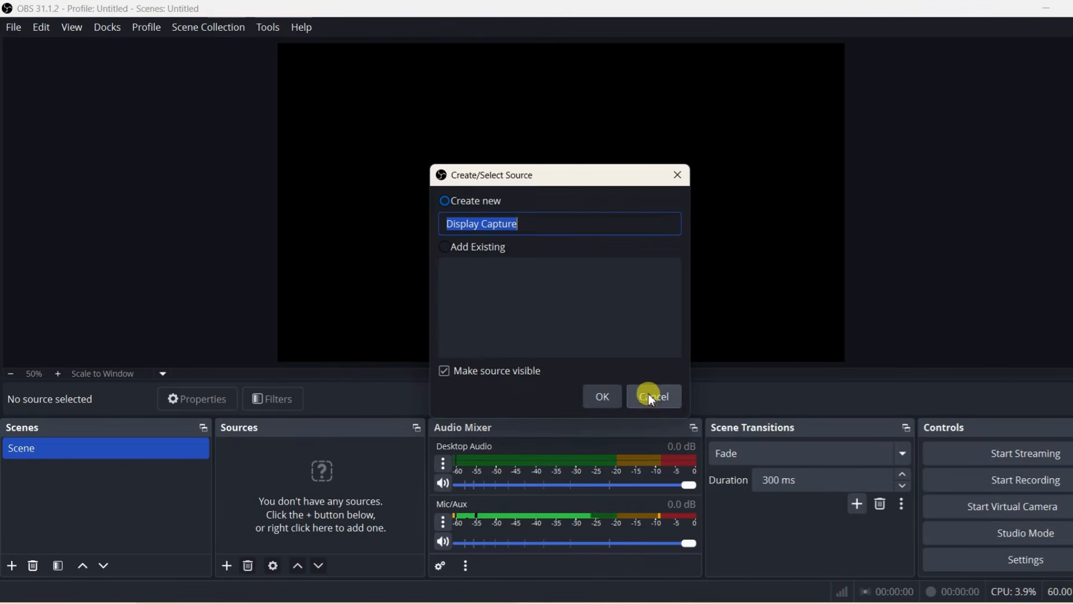
click(604, 397)
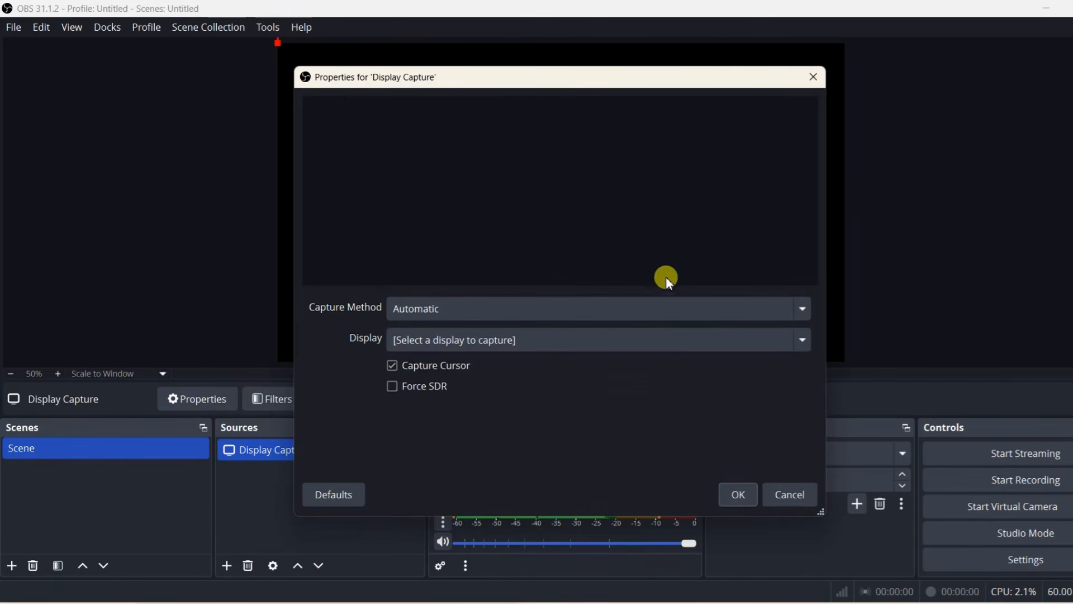
click(802, 346)
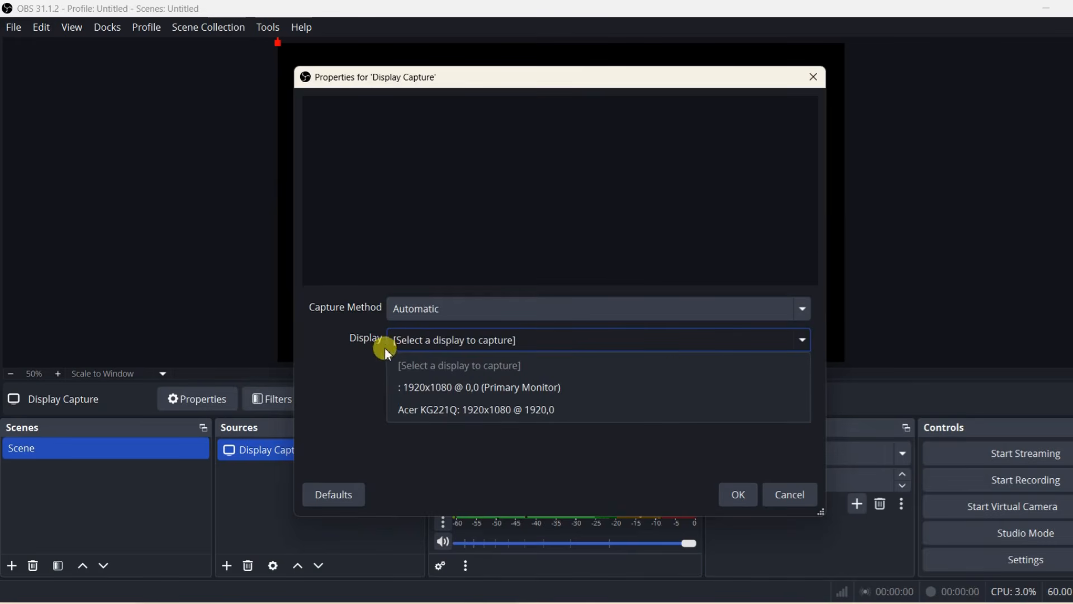
click(438, 410)
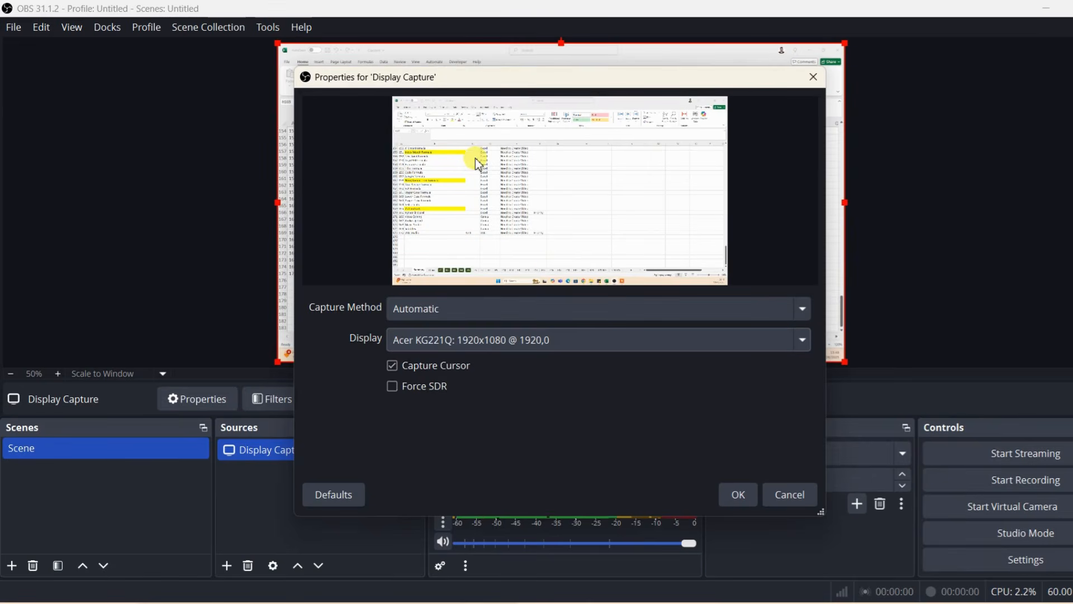
click(738, 495)
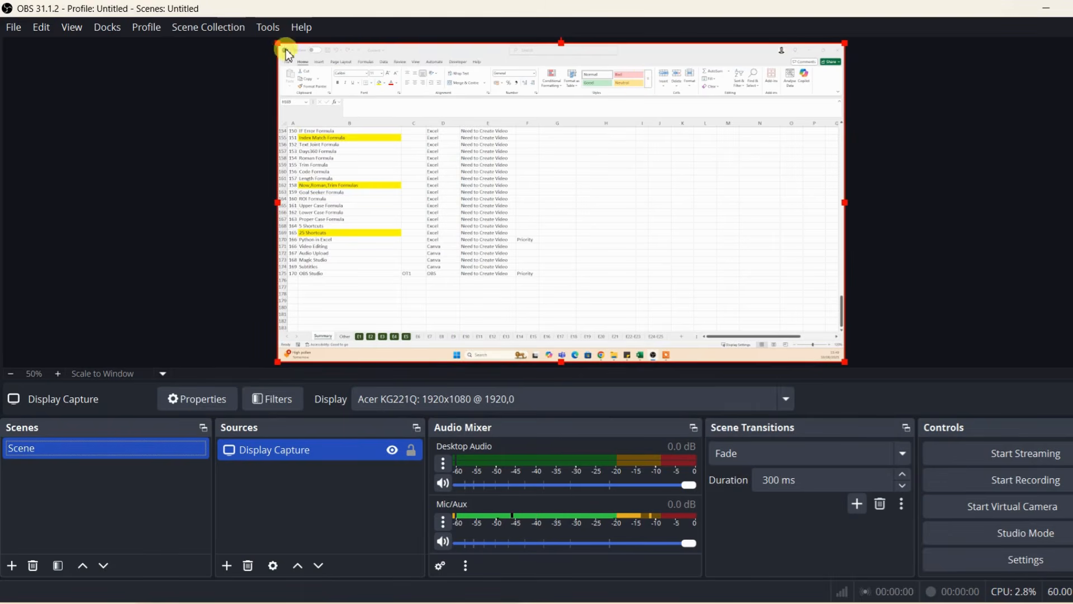
mouse_move(275, 46)
mouse_down()
mouse_move(409, 137)
mouse_move(282, 56)
mouse_up()
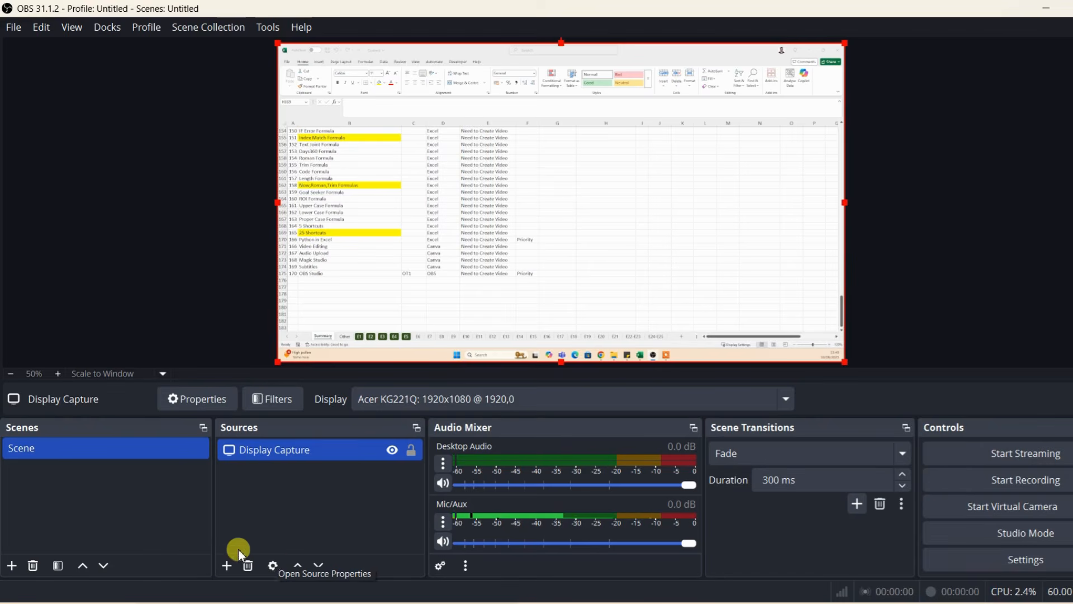
Step: Add a new Audio Input Capture source using the Headset Microphone (Jabra EVOLVE 20 MS) device
click(226, 565)
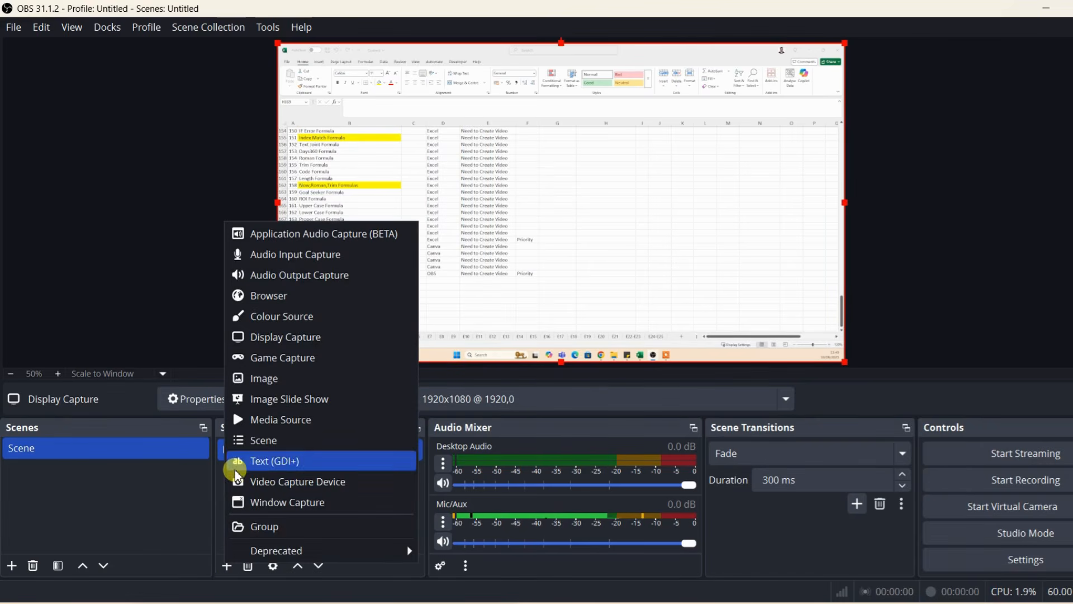
click(360, 255)
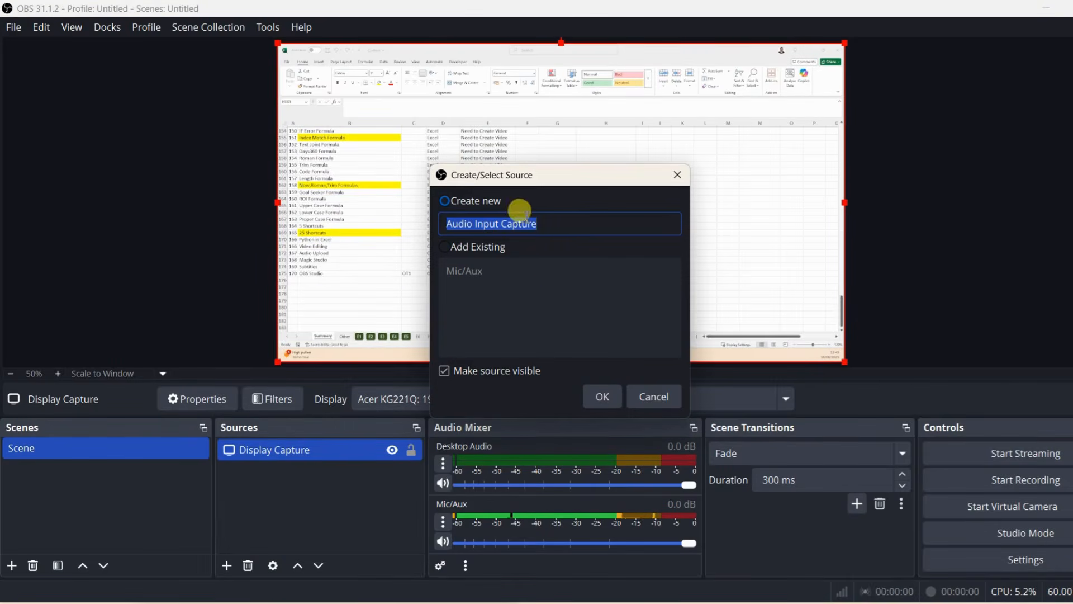
click(609, 402)
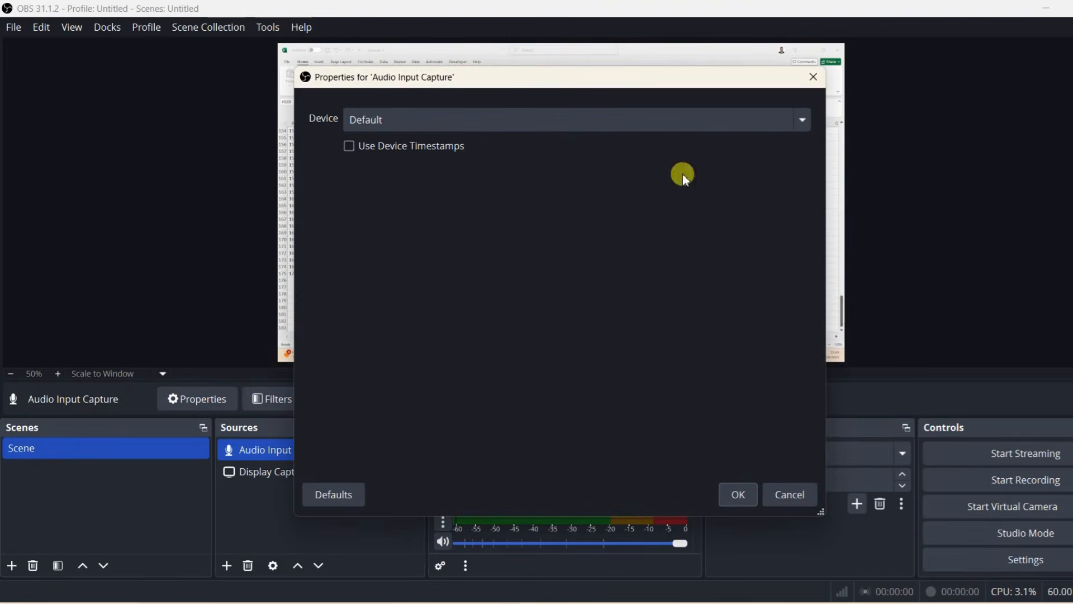
click(799, 121)
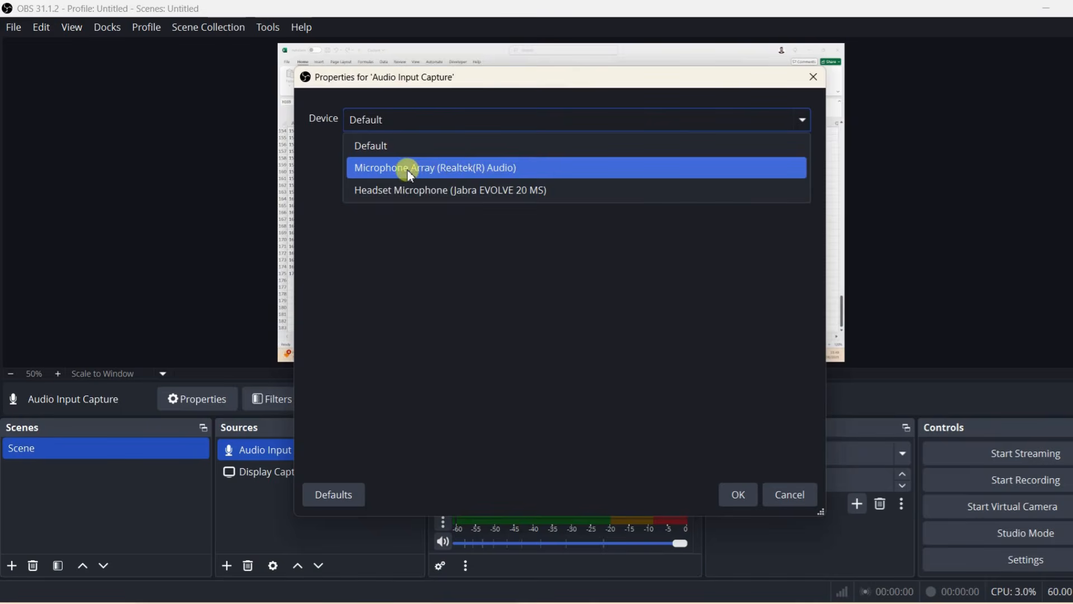
click(462, 190)
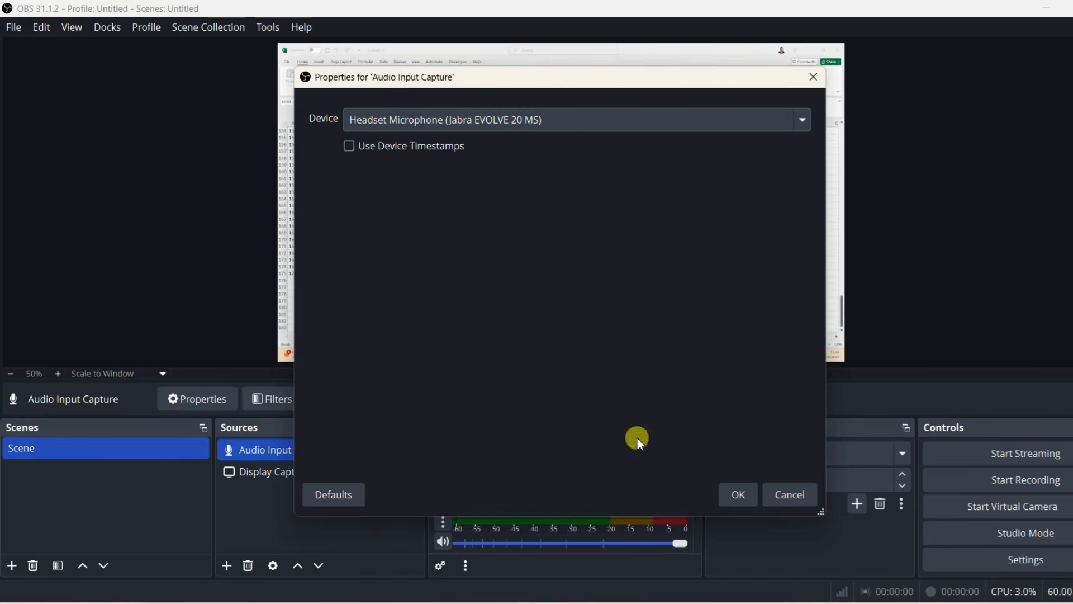
click(738, 494)
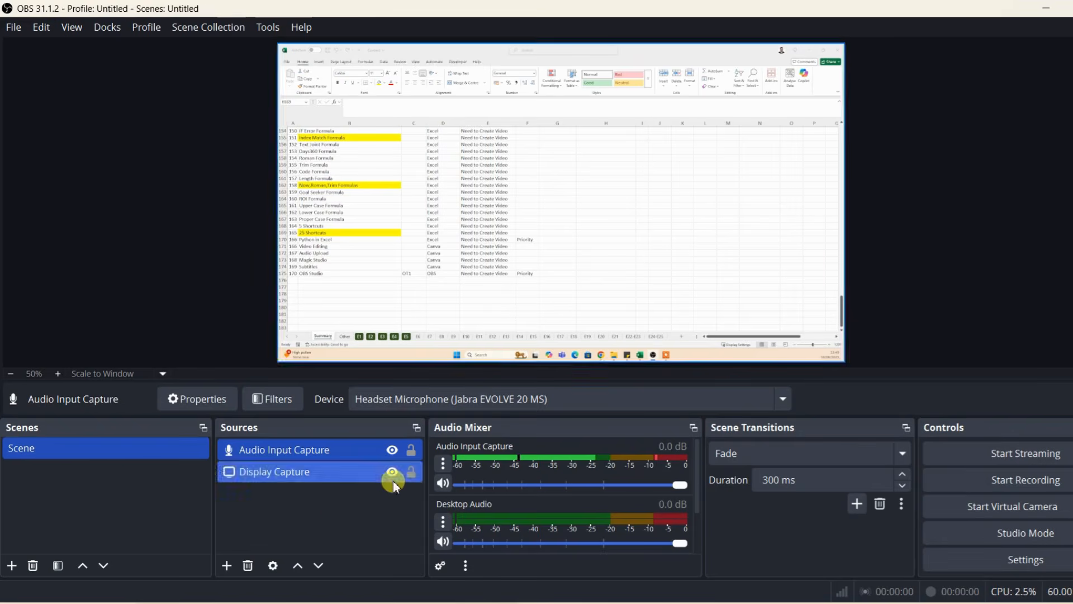
Step: Add a new Audio Output Capture source using the 1 - Acer KG221Q (AMD High Definition Audio Device) device
click(226, 565)
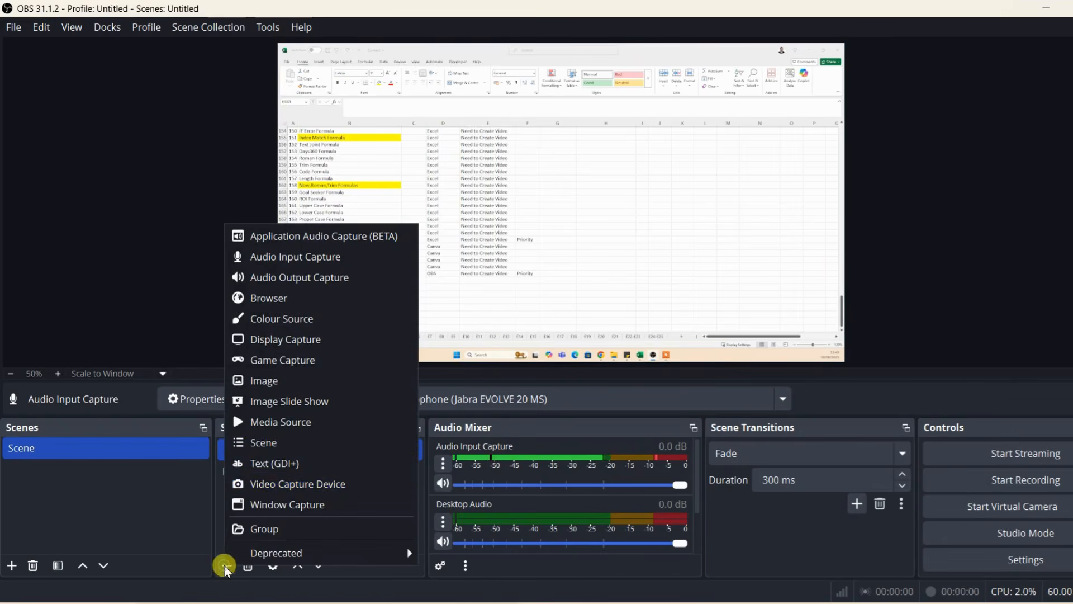
click(317, 280)
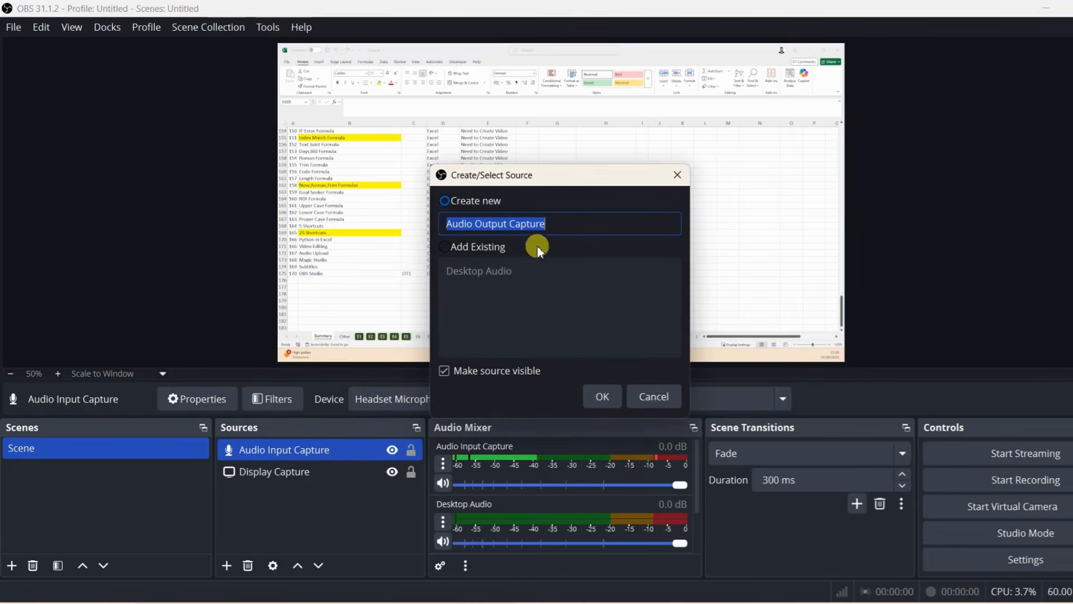
click(600, 397)
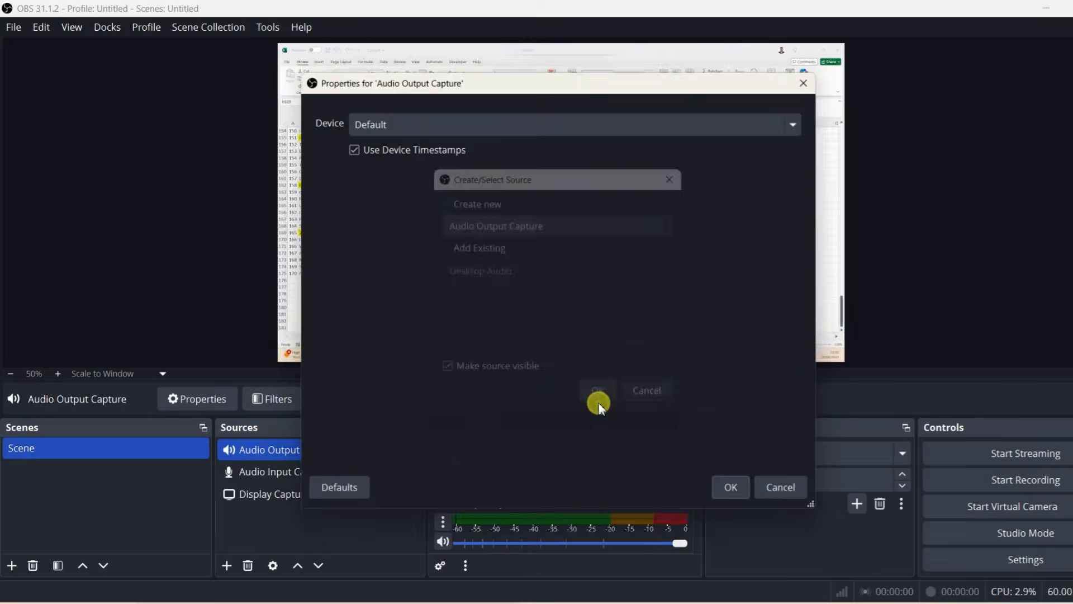
click(789, 126)
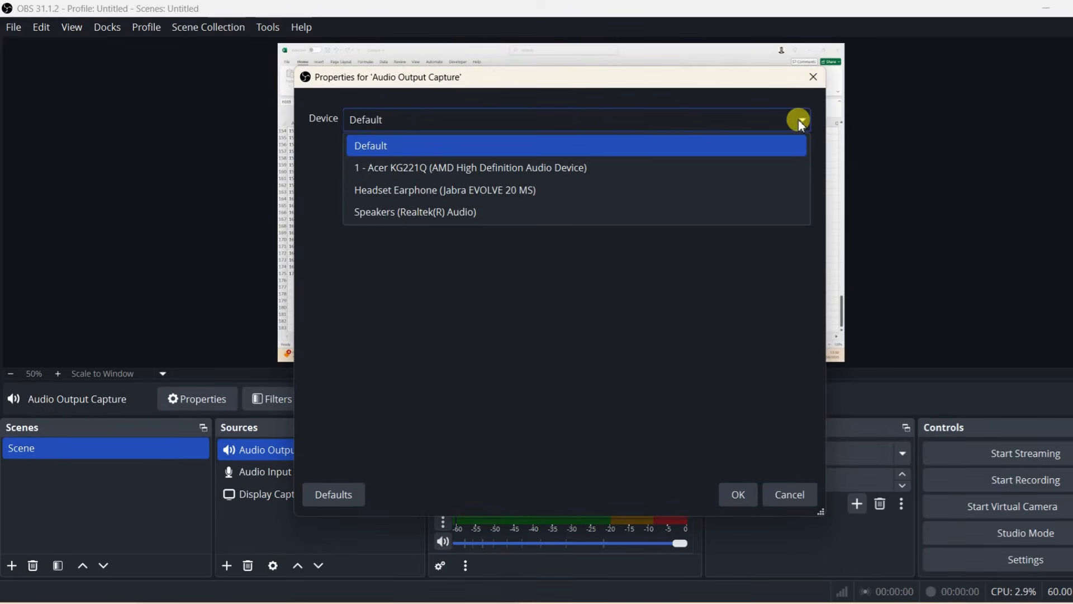
click(515, 175)
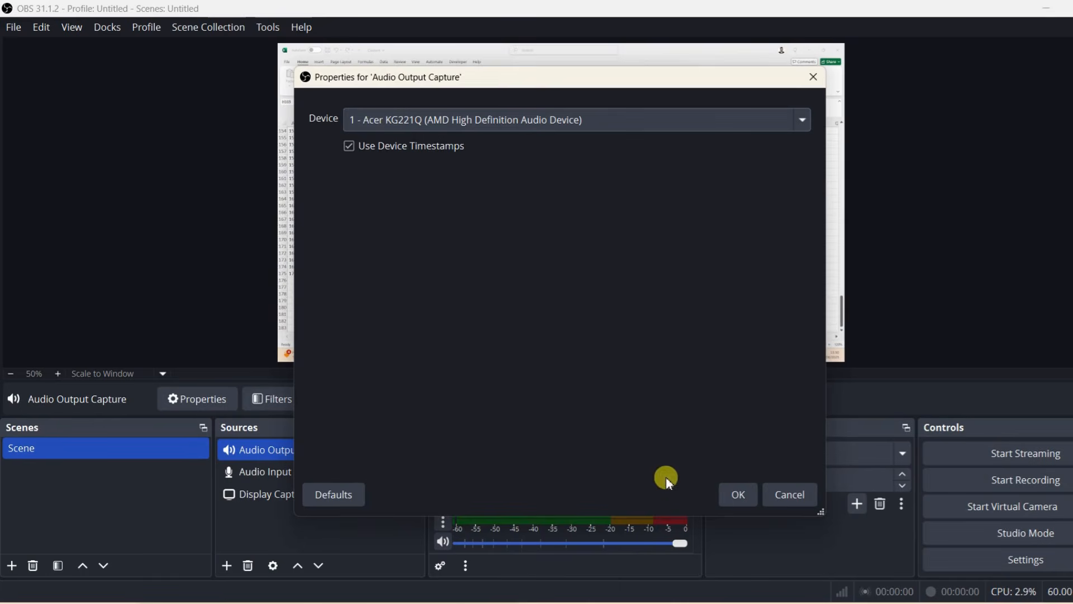
click(721, 488)
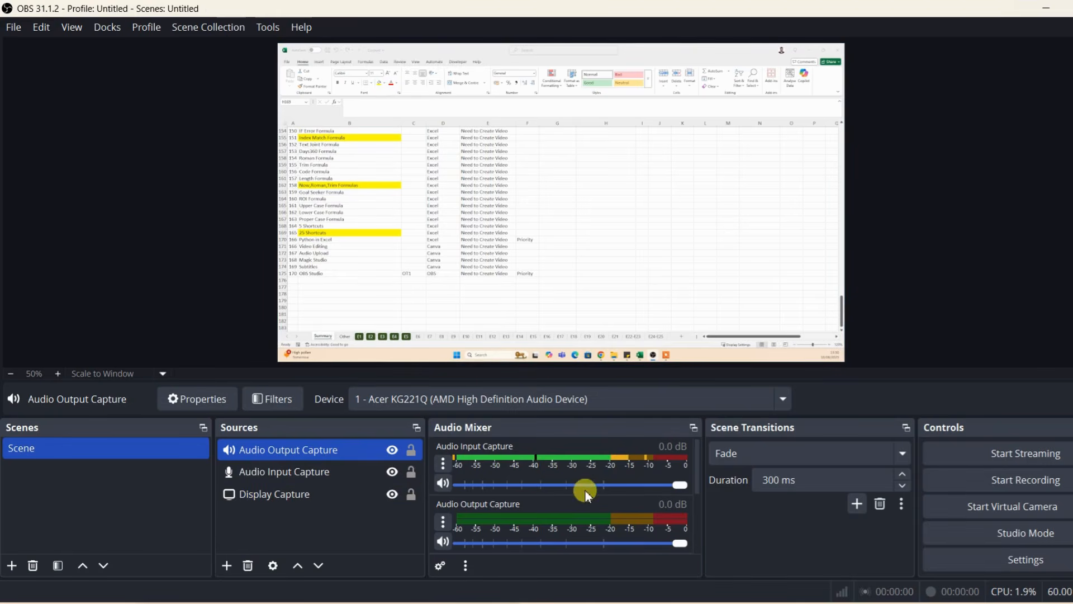
mouse_move(680, 484)
mouse_down()
mouse_move(642, 495)
mouse_move(687, 496)
mouse_up()
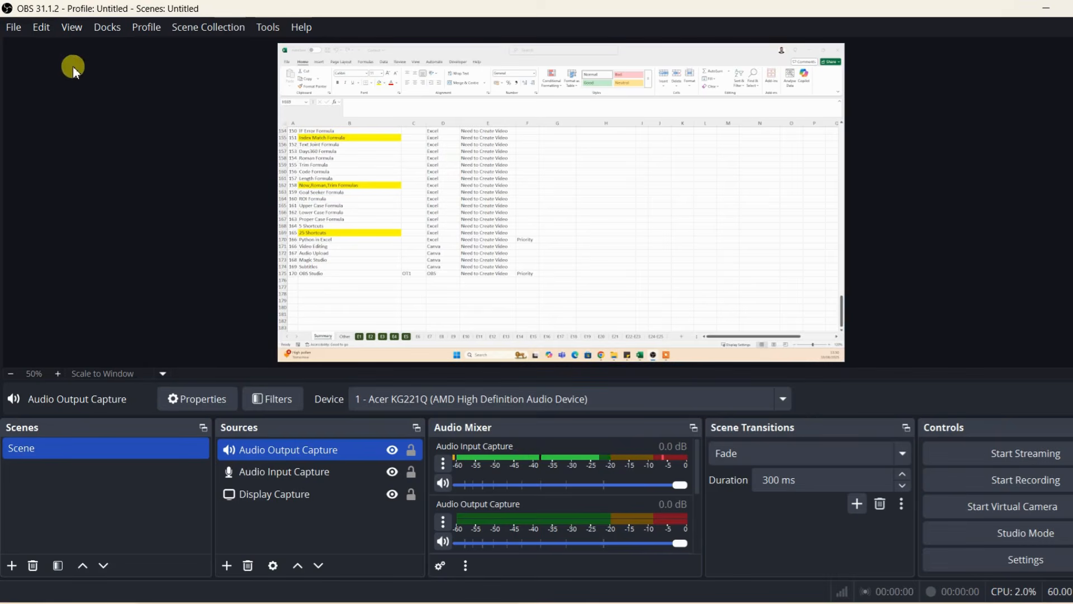
Step: Look over the general settings, and set the recording path in the output settings to the Downloads folder
click(13, 28)
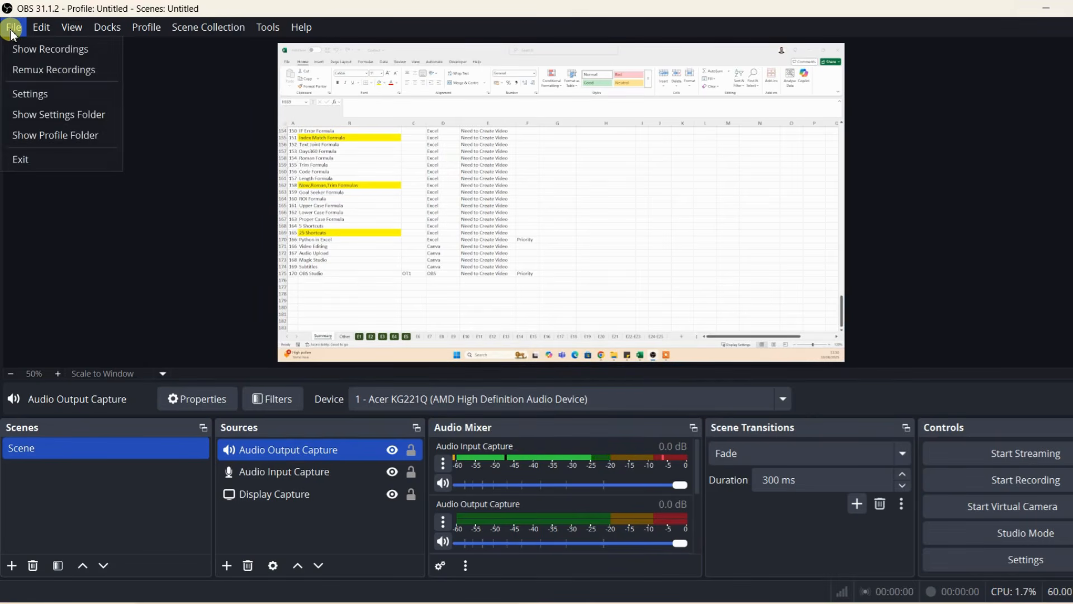
click(44, 95)
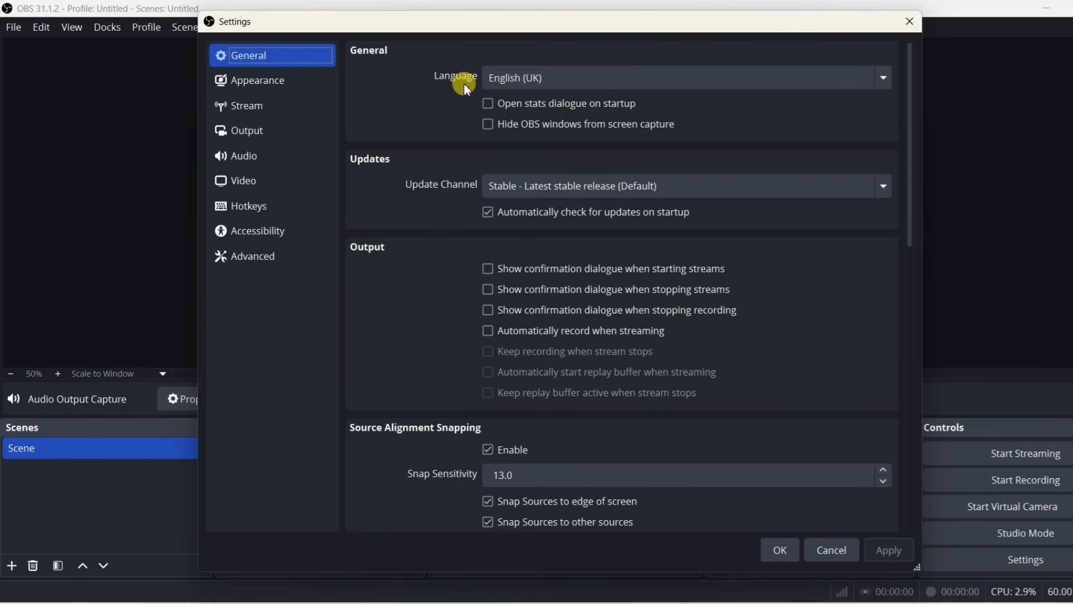
scroll(441, 229, down, 5)
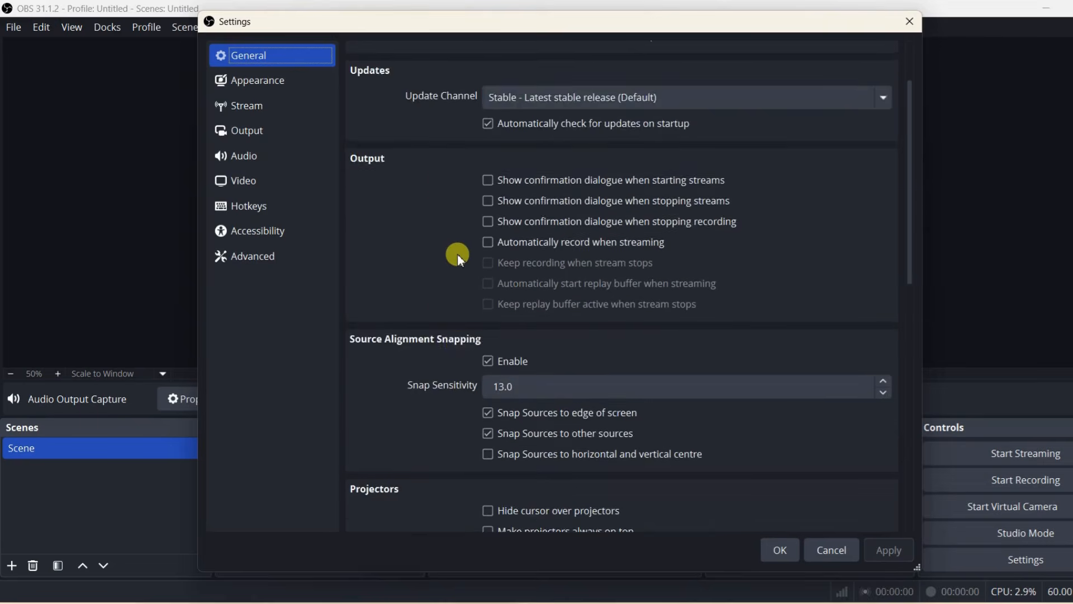
scroll(457, 253, up, 5)
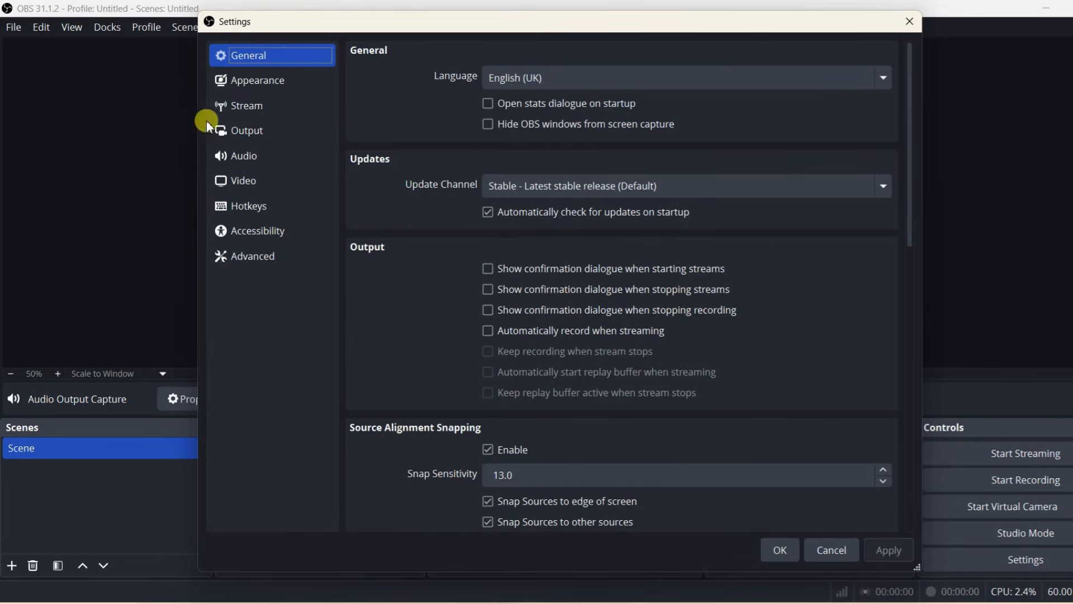
click(250, 136)
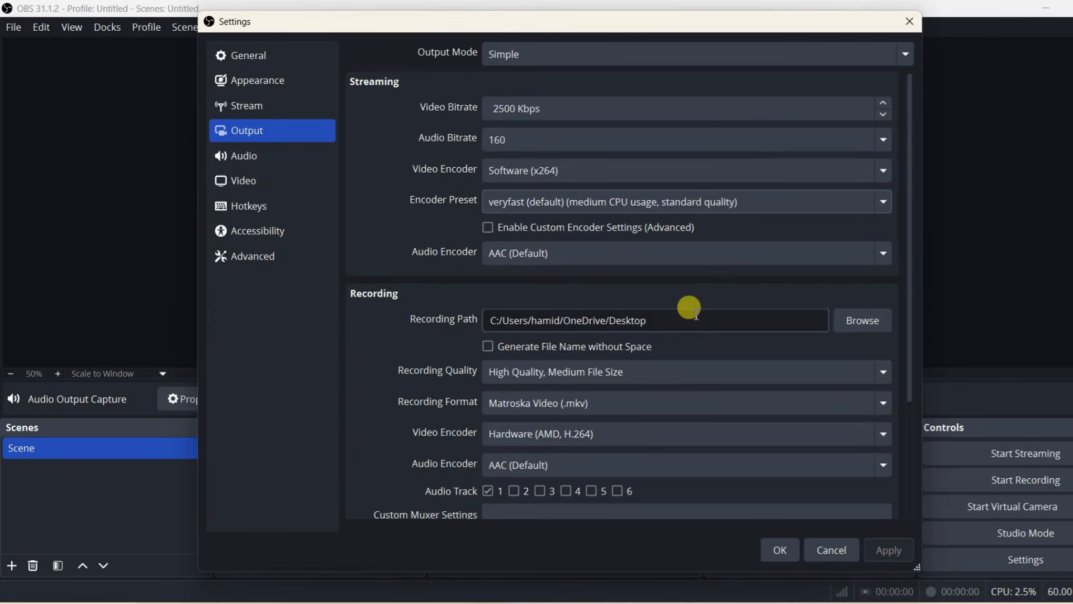
click(856, 323)
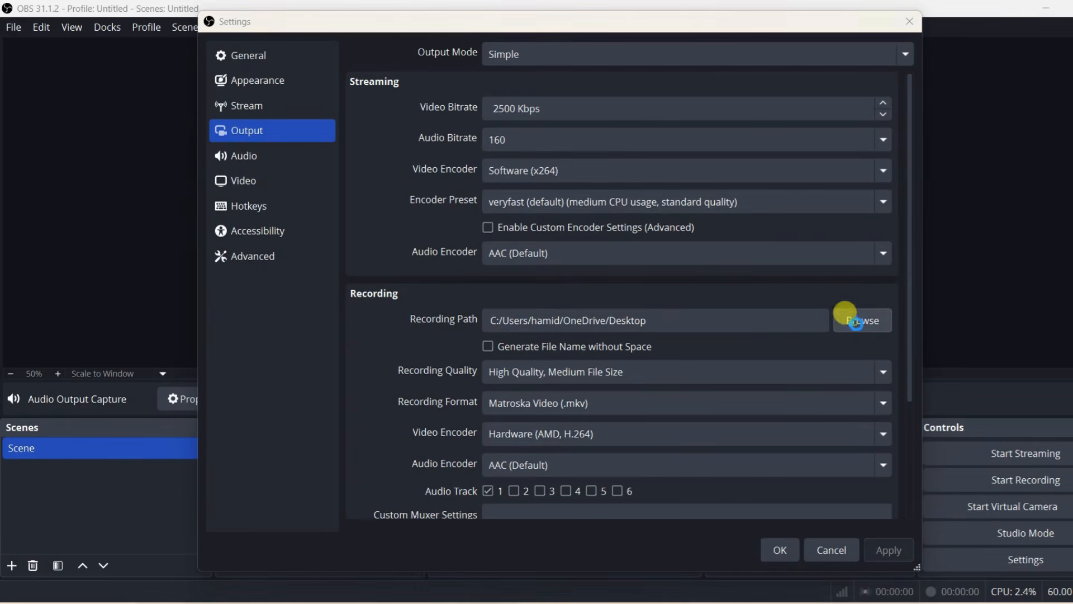
click(268, 230)
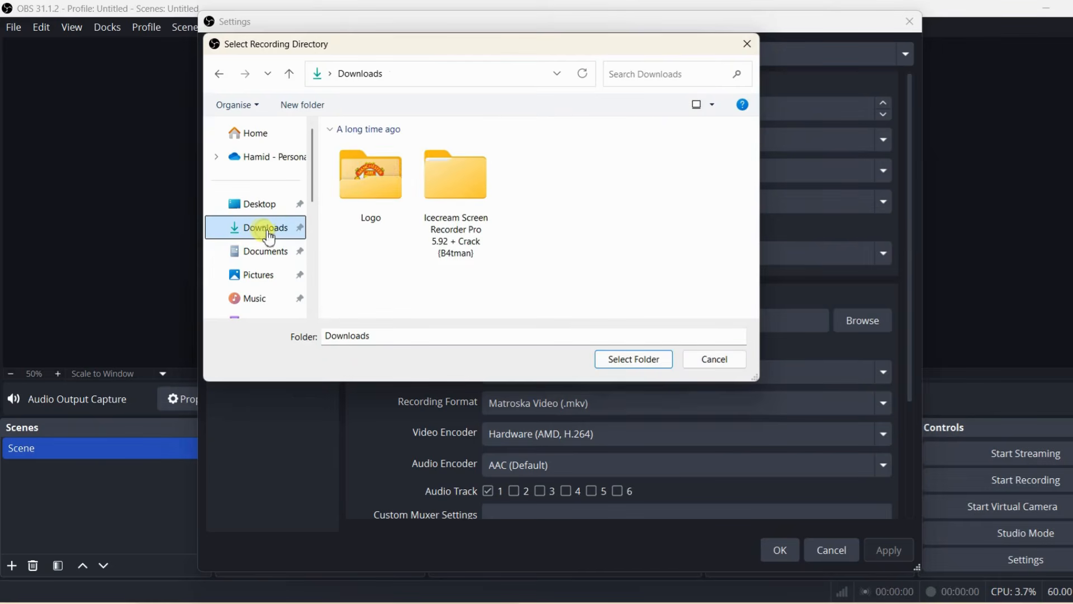
click(632, 359)
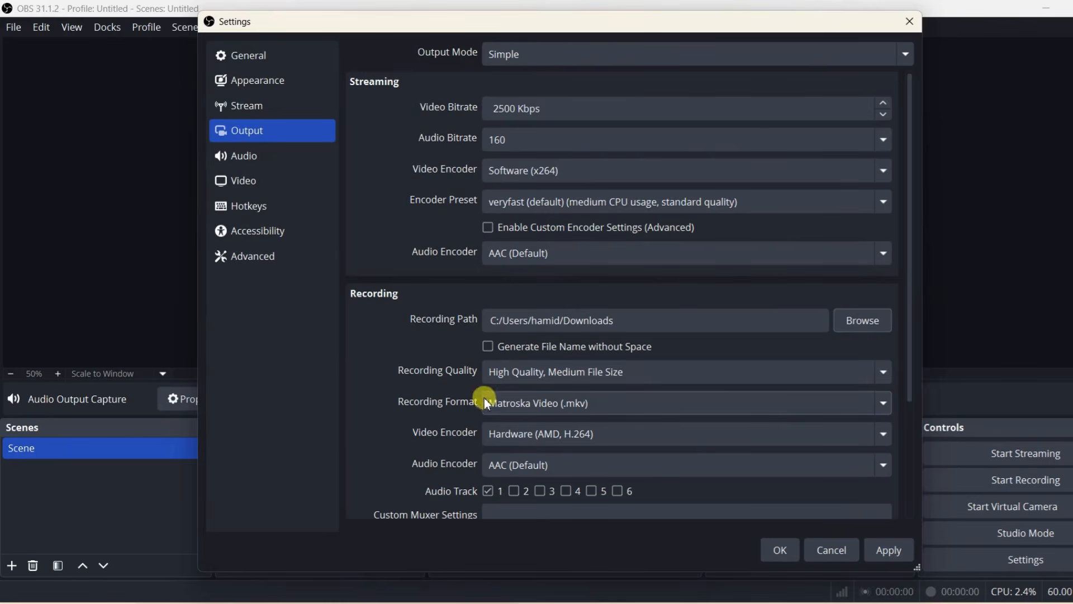
Step: Choose Matroska Video (.mkv) as the recording format and review the remaining output settings
click(884, 402)
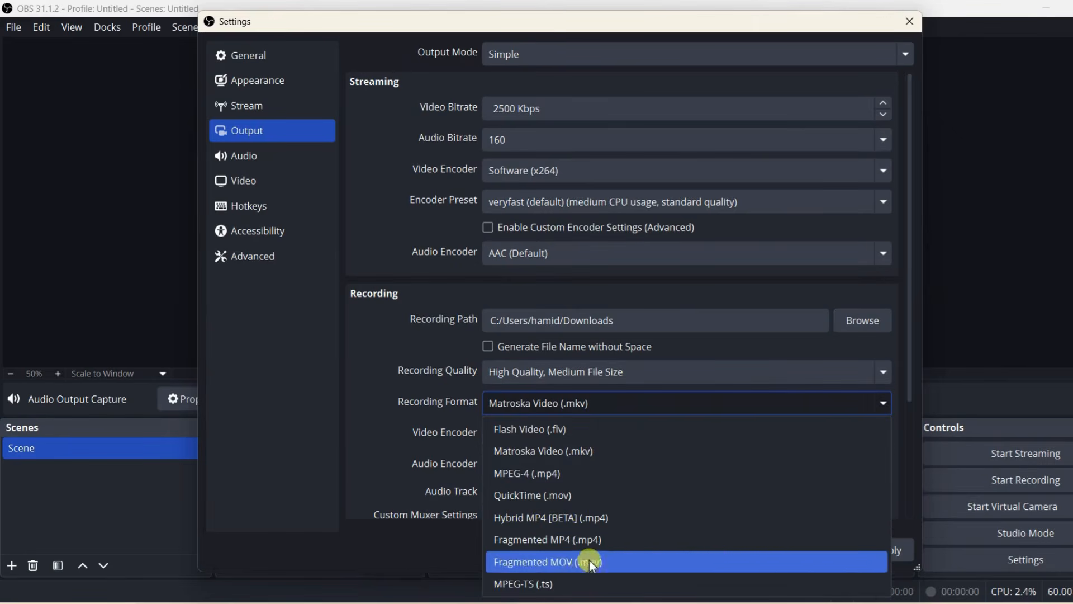
click(588, 456)
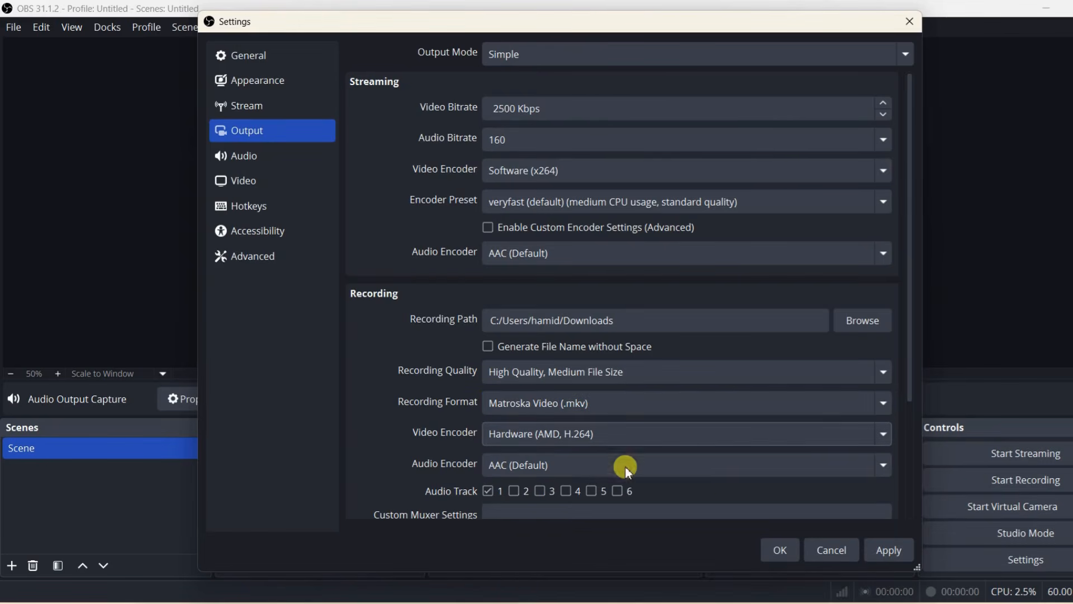
drag(913, 367, 907, 482)
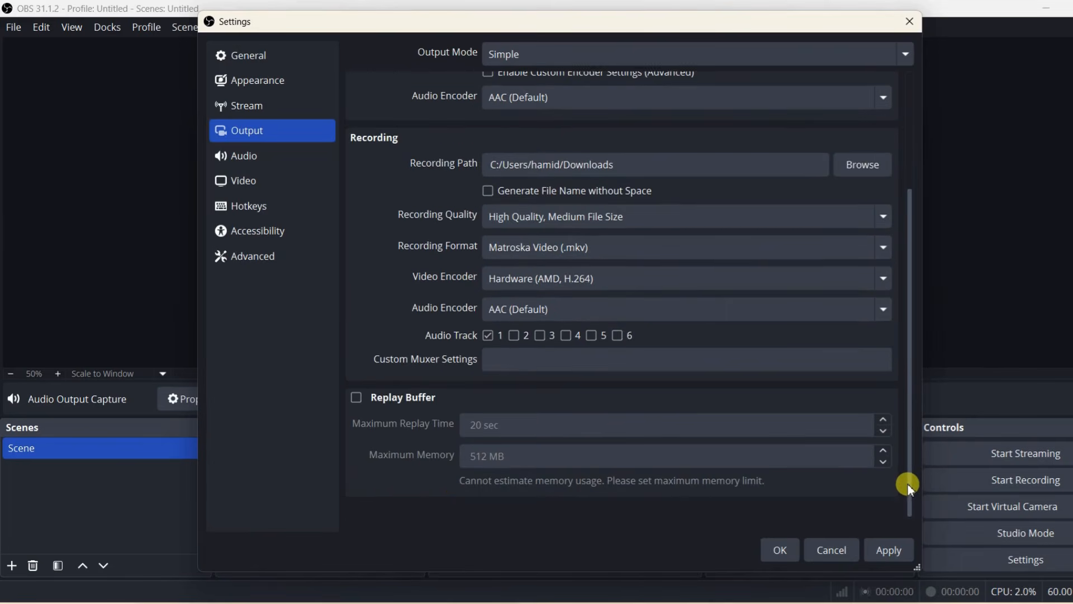
Step: Review the audio settings and available output resolutions, and set the video's common FPS value to 29.97
click(265, 161)
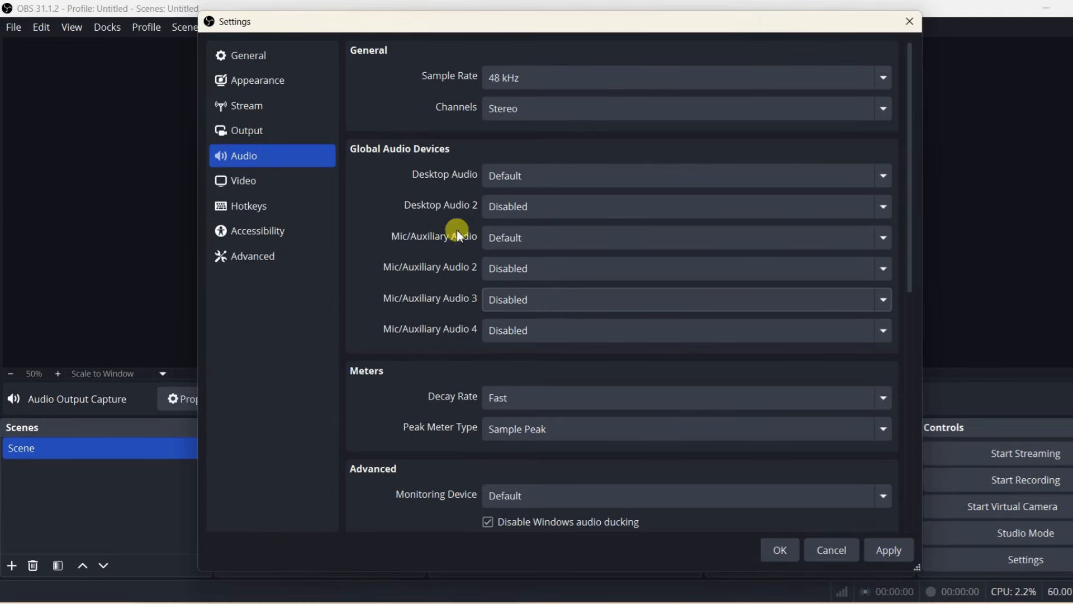
click(249, 182)
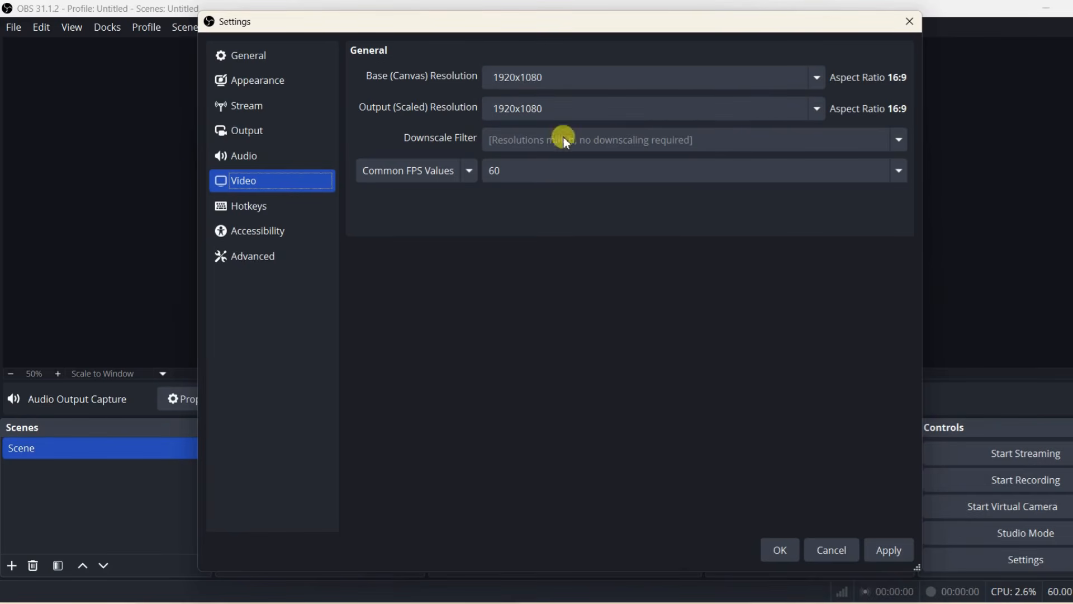
click(818, 110)
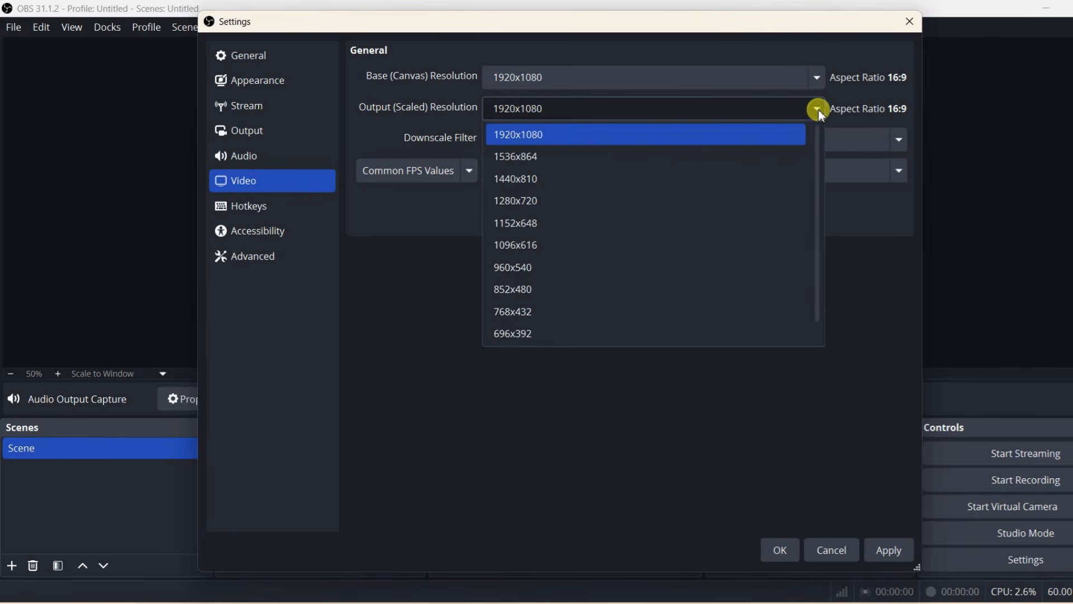
click(818, 109)
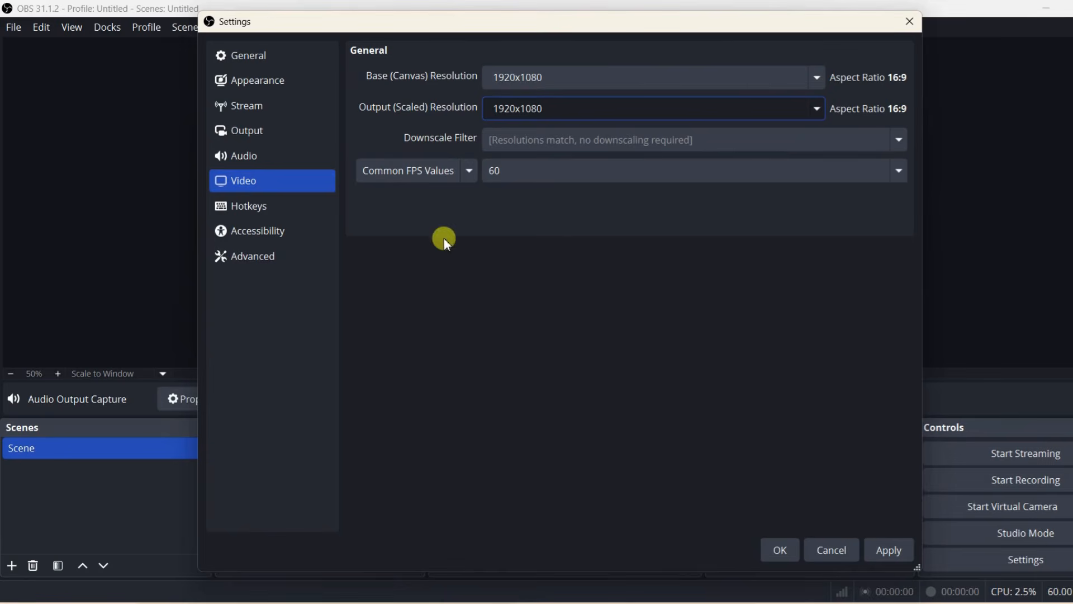
click(906, 174)
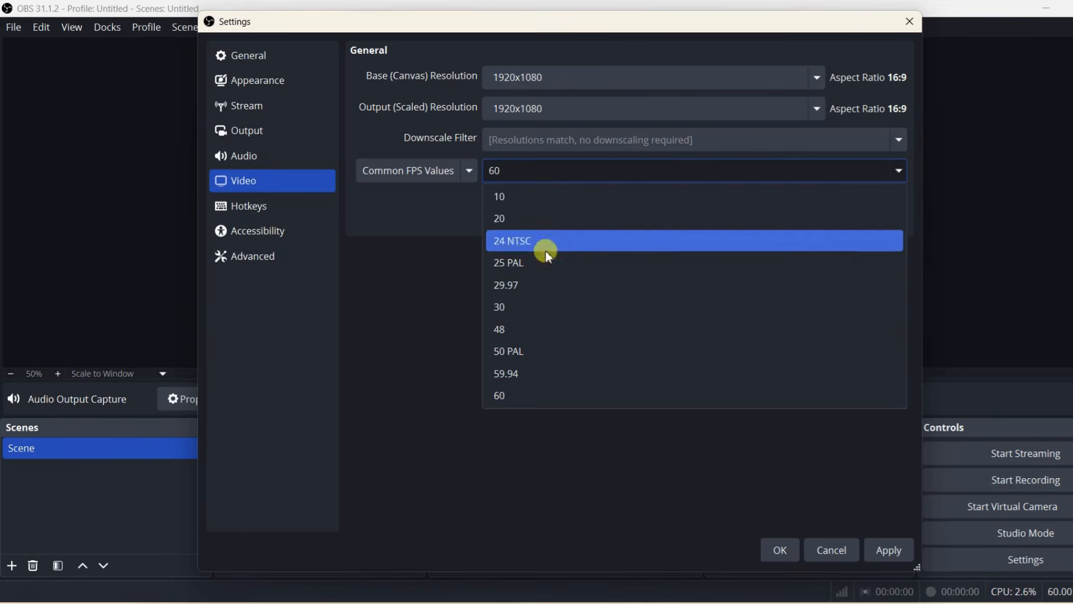
click(519, 279)
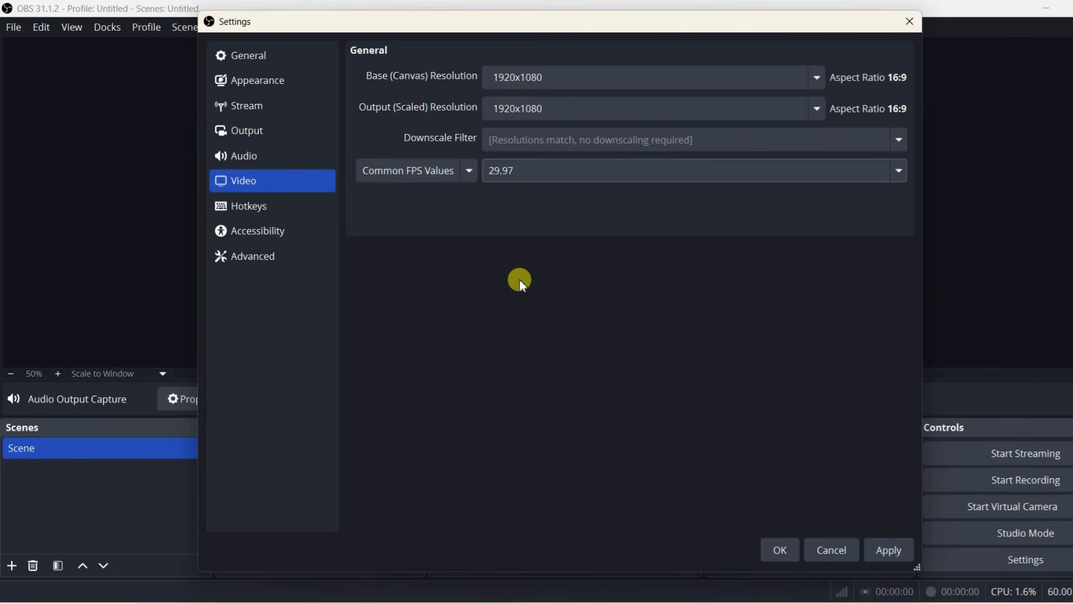
Step: Assign NUM 3 as the hotkey for Pause Recording
click(259, 209)
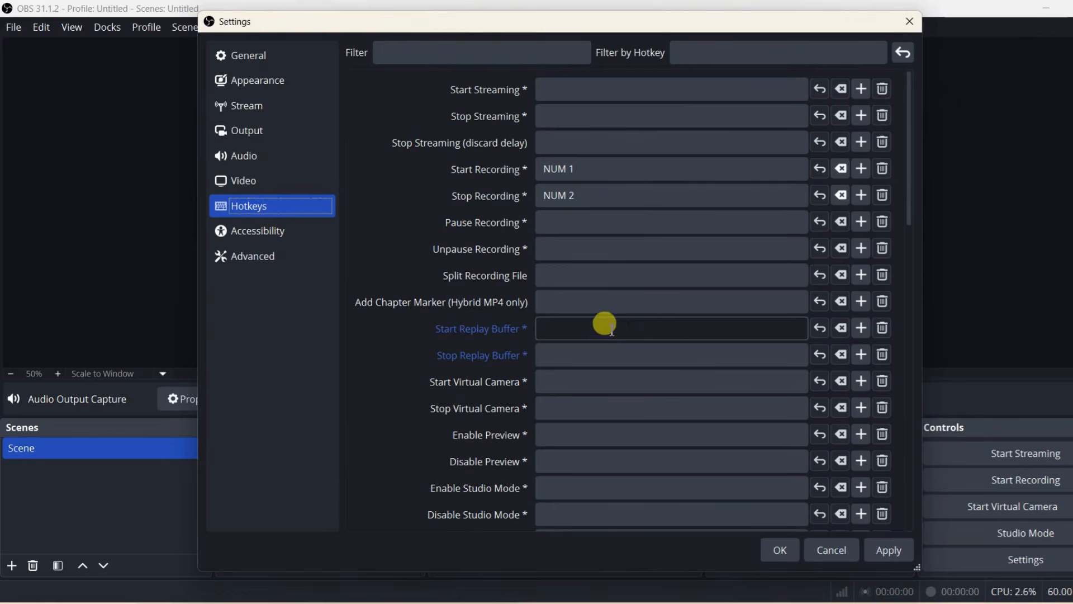
click(559, 226)
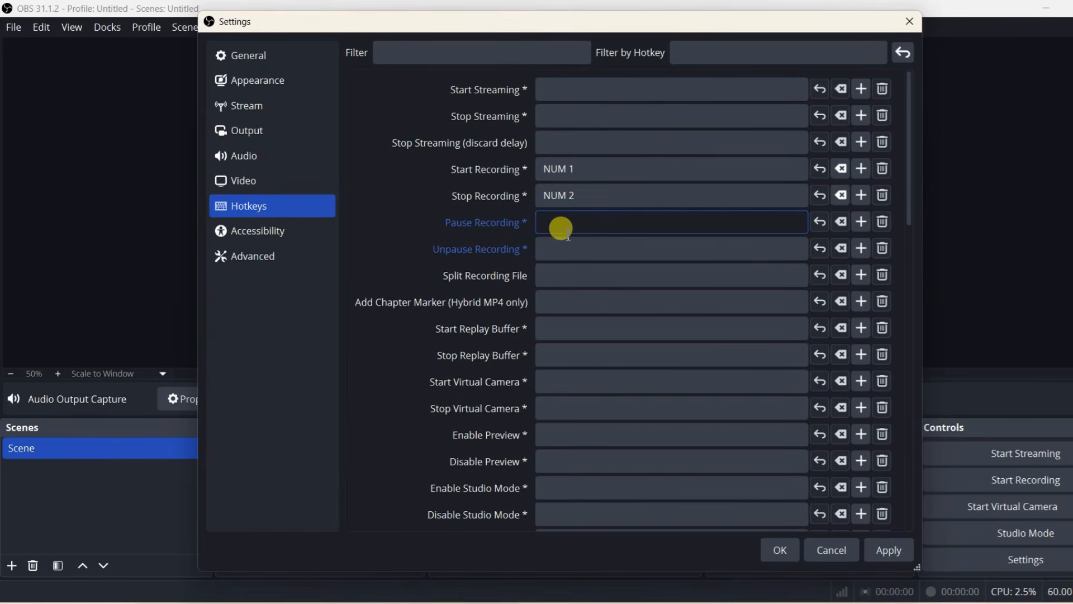
key(Caps_Lock)
key(f)
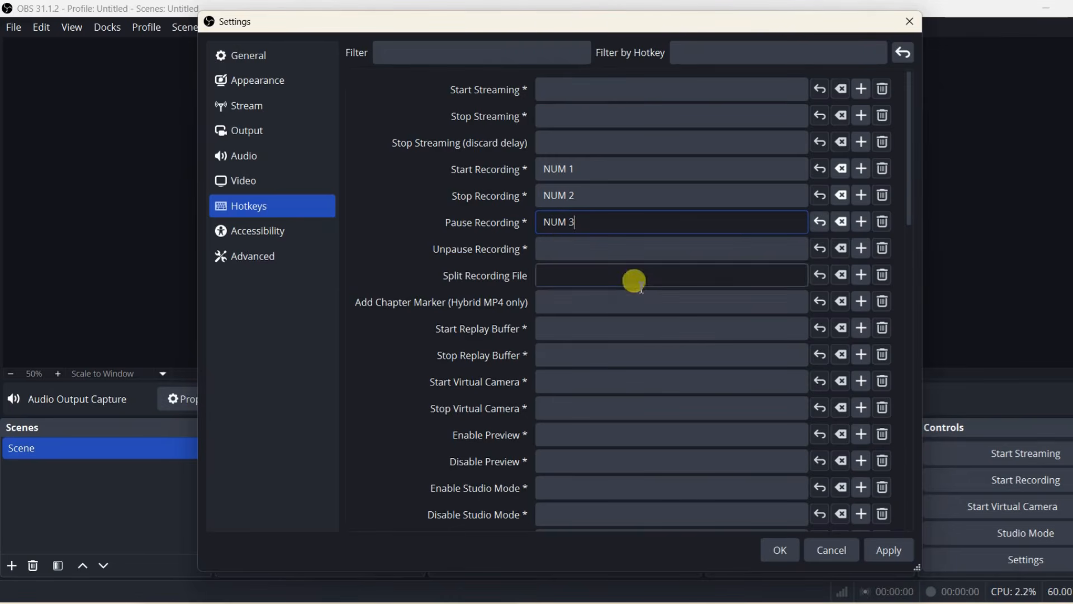
Step: Review the accessibility and advanced settings, and apply all settings changes and close the dialog
click(286, 230)
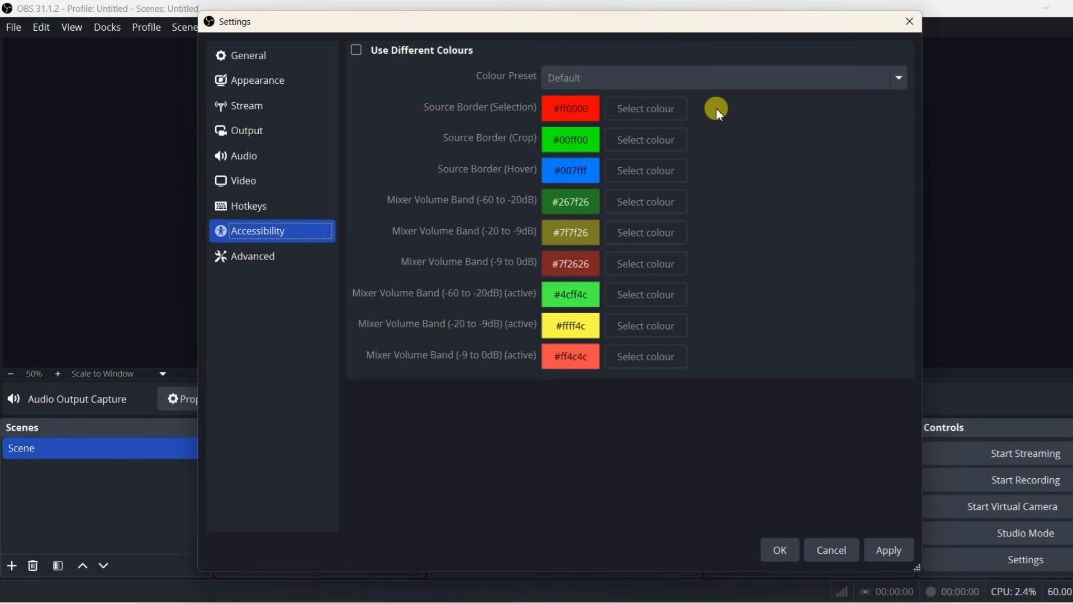
click(271, 253)
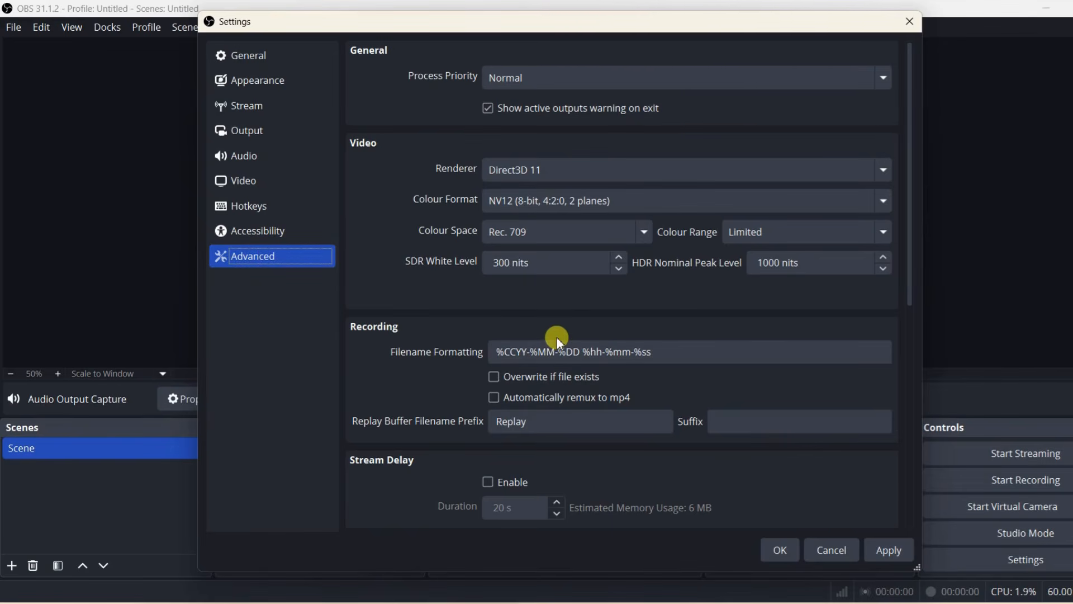
scroll(559, 293, down, 3)
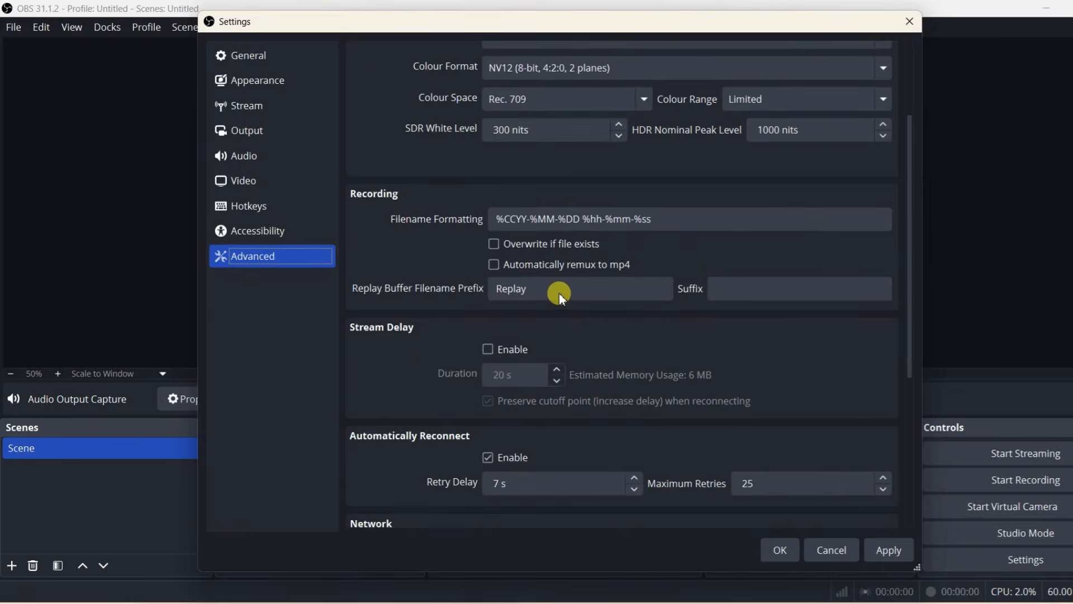
scroll(559, 293, down, 5)
scroll(559, 293, down, 2)
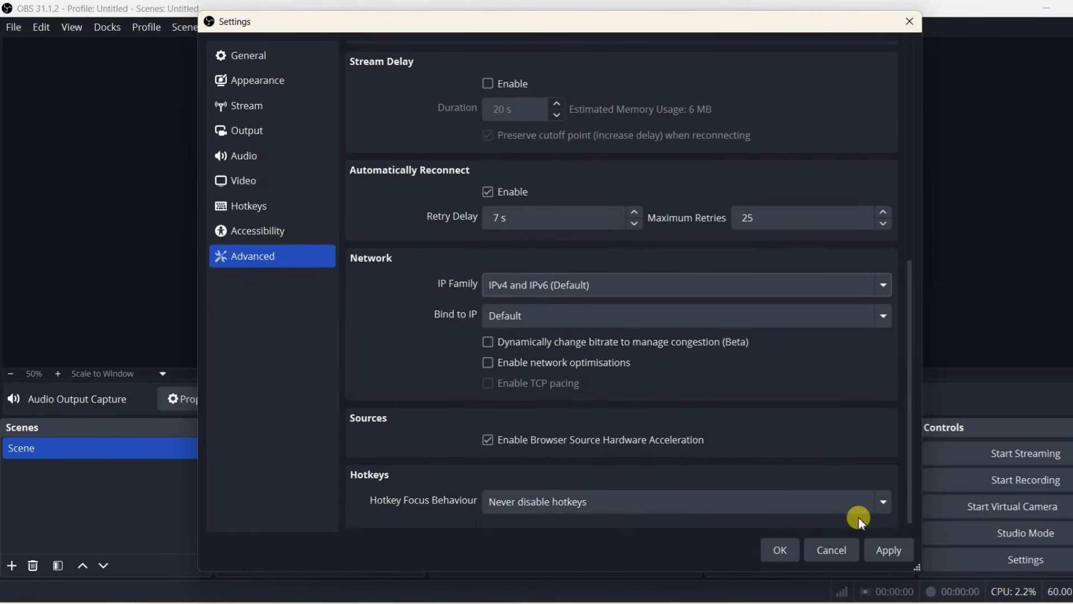
click(893, 550)
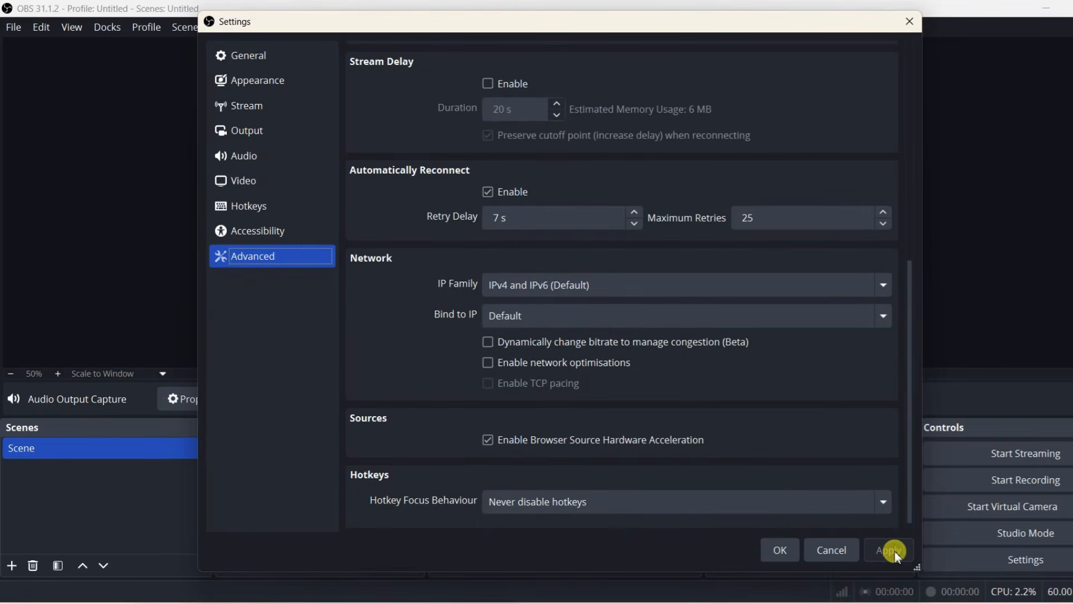
click(780, 550)
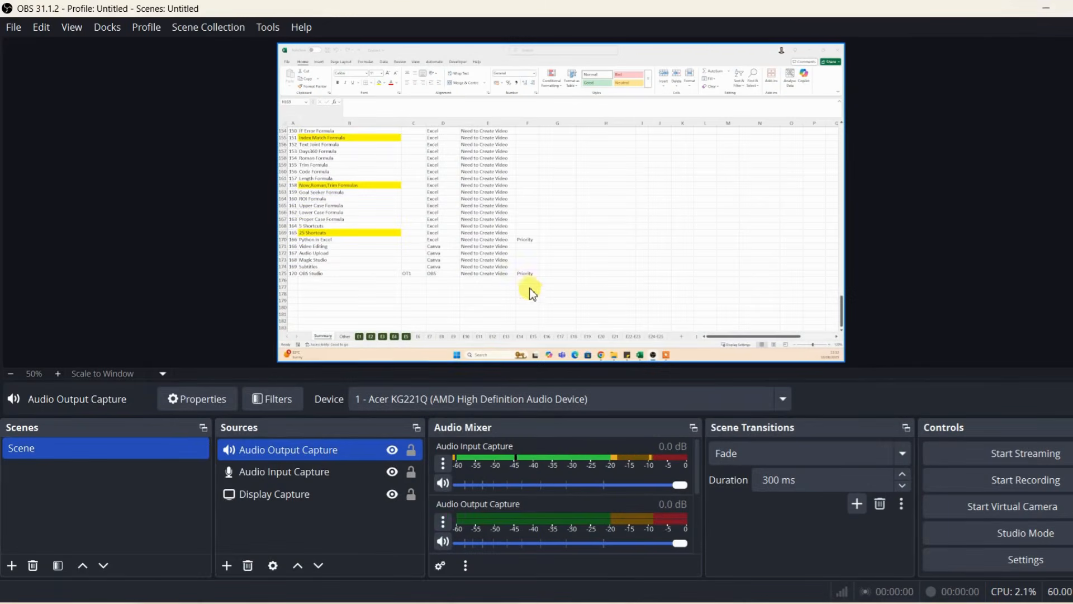
Step: Select the Display Capture source in the preview and start recording
click(568, 137)
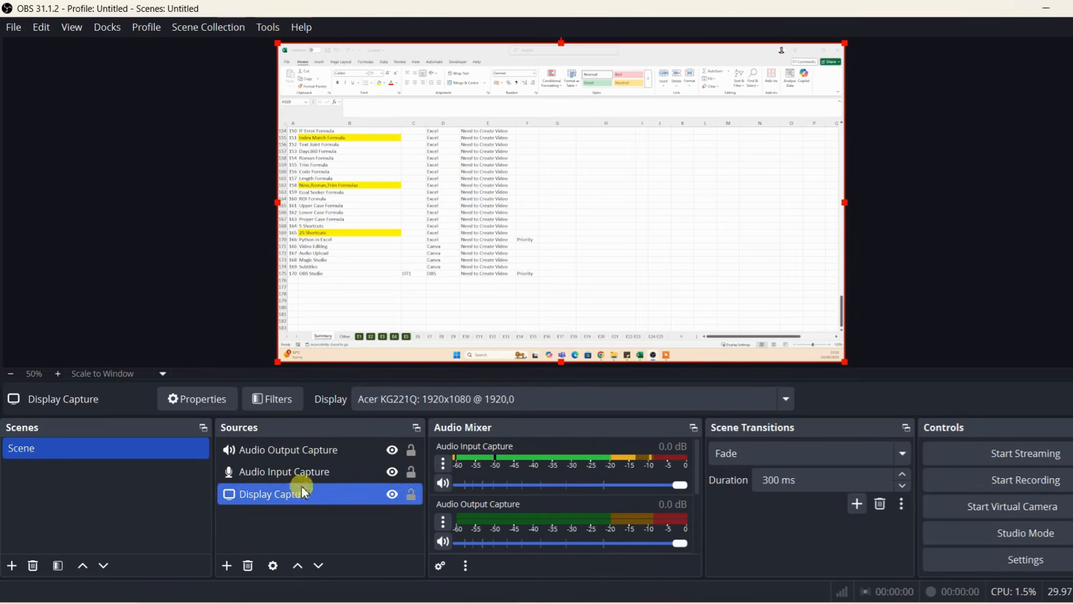
ctrl+click(273, 457)
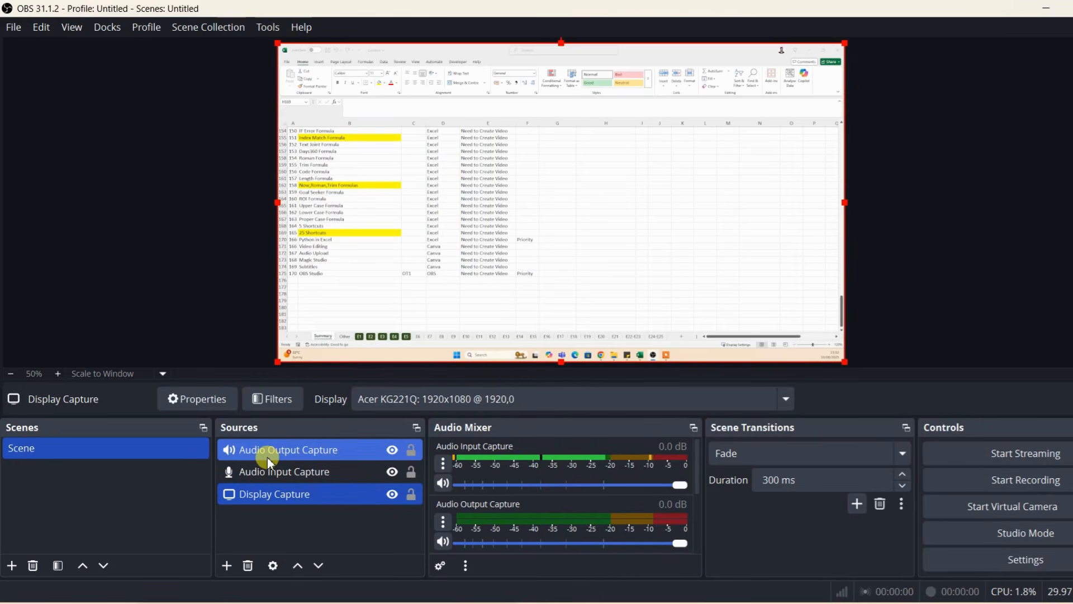
ctrl+click(267, 457)
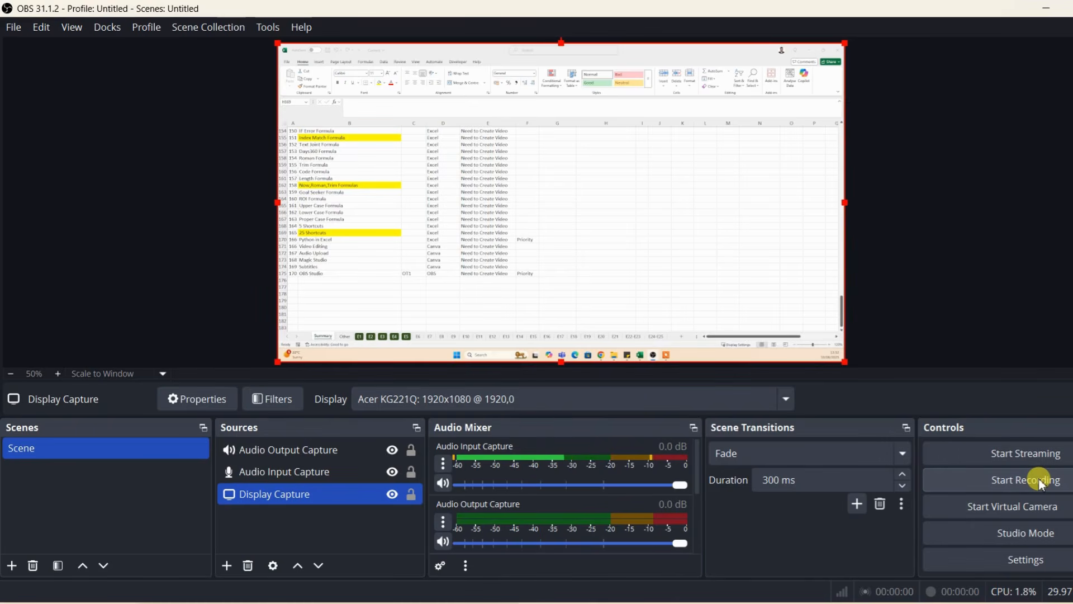
click(985, 483)
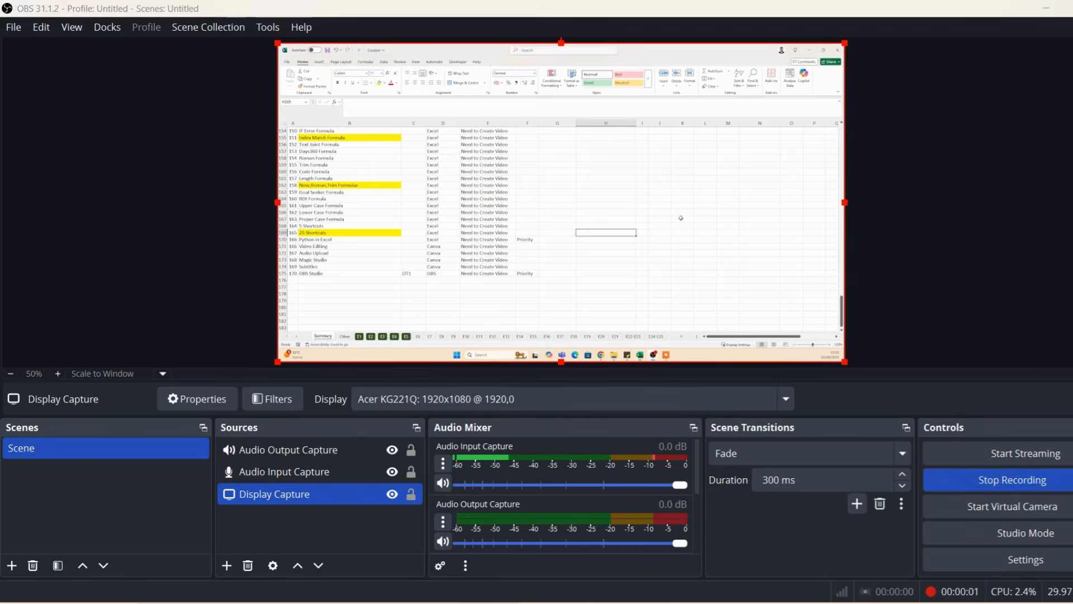
Step: Try to enter the formula =SUM() in cell H159 of the Excel sheet on the captured display
click(605, 165)
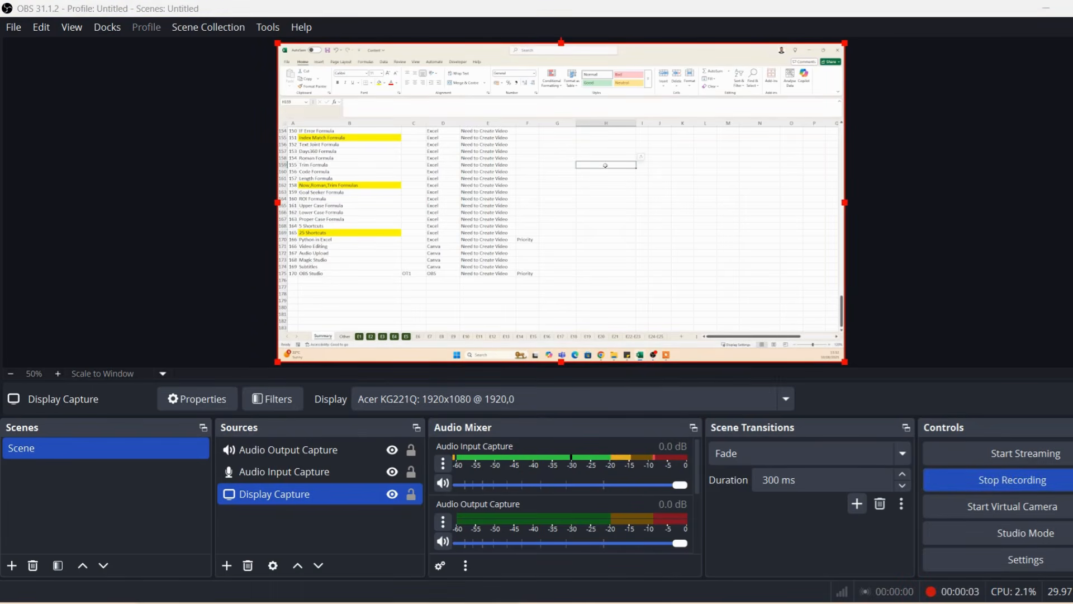
click(598, 185)
click(607, 163)
text(=S)
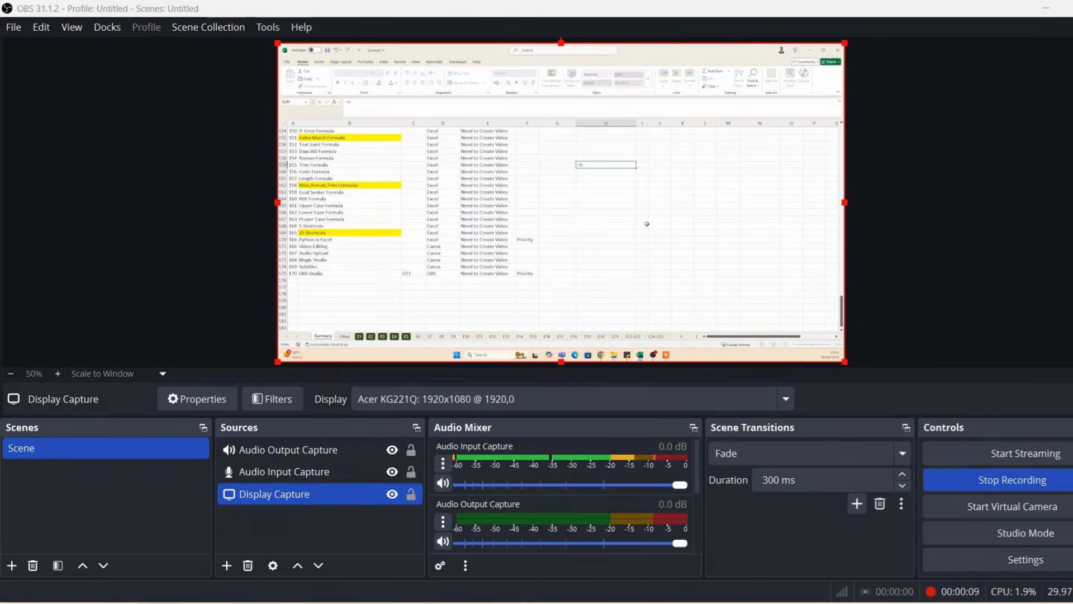
text(UM()
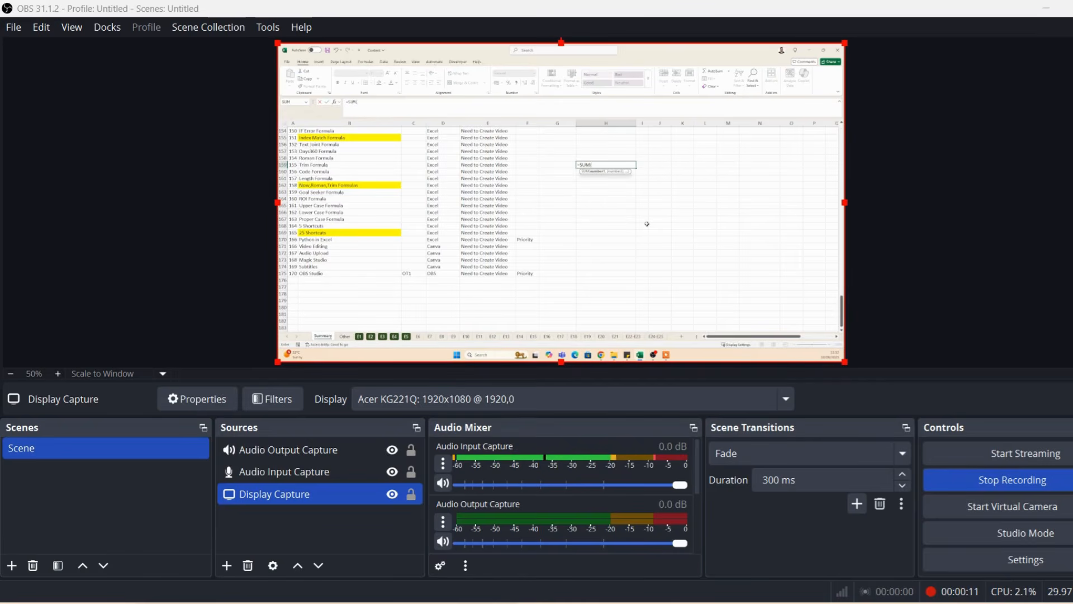
text())
key(Return)
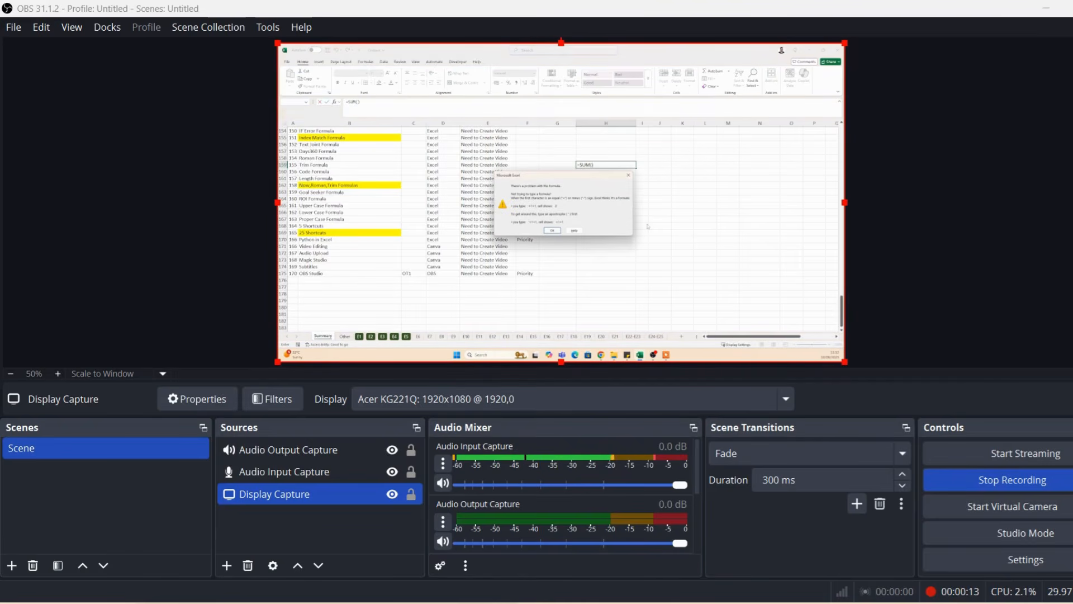
click(551, 230)
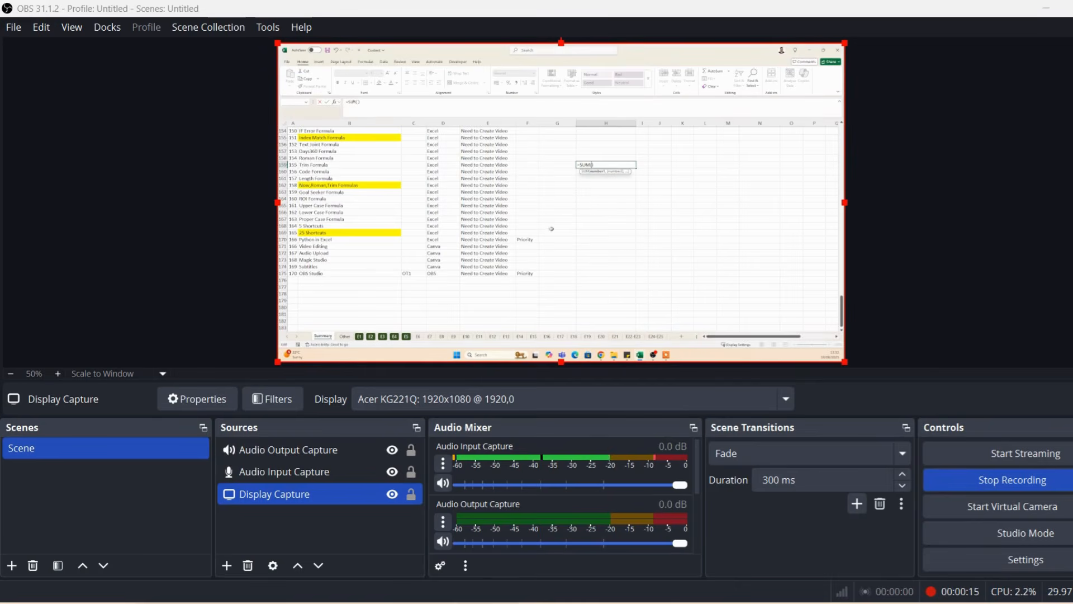
Step: Clear the formula from cell H159 in Excel, and stop the recording in OBS Studio
drag(604, 163, 563, 163)
key(BackSpace)
click(618, 192)
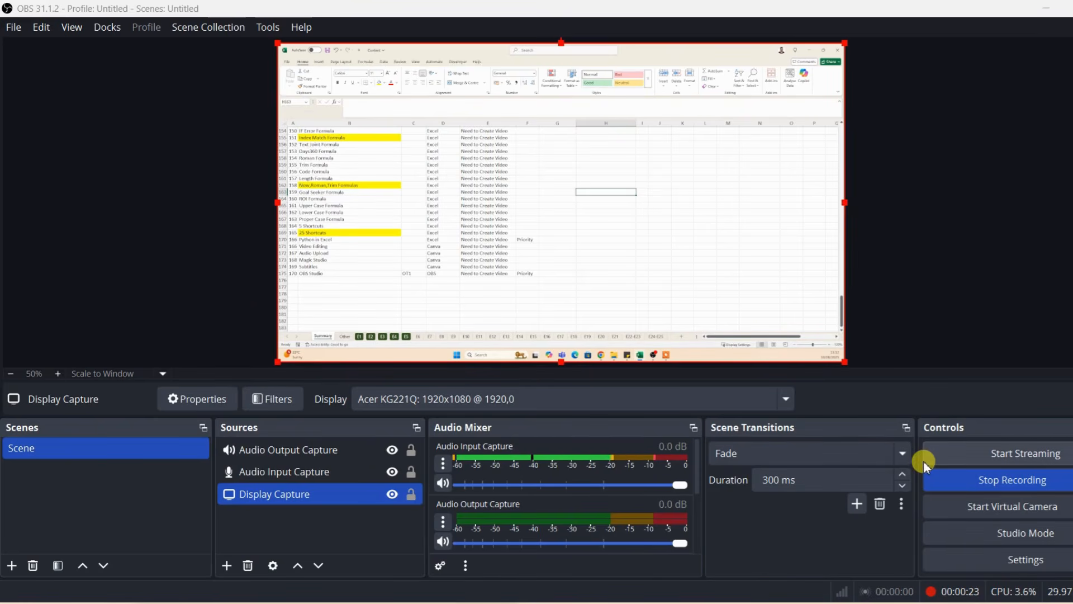
click(1005, 483)
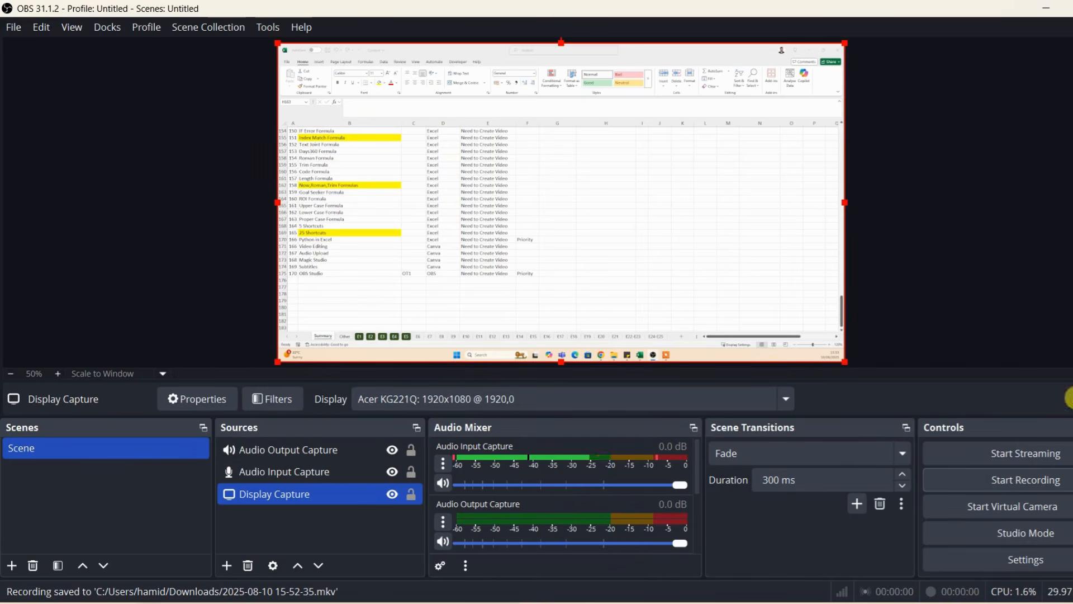
click(1048, 10)
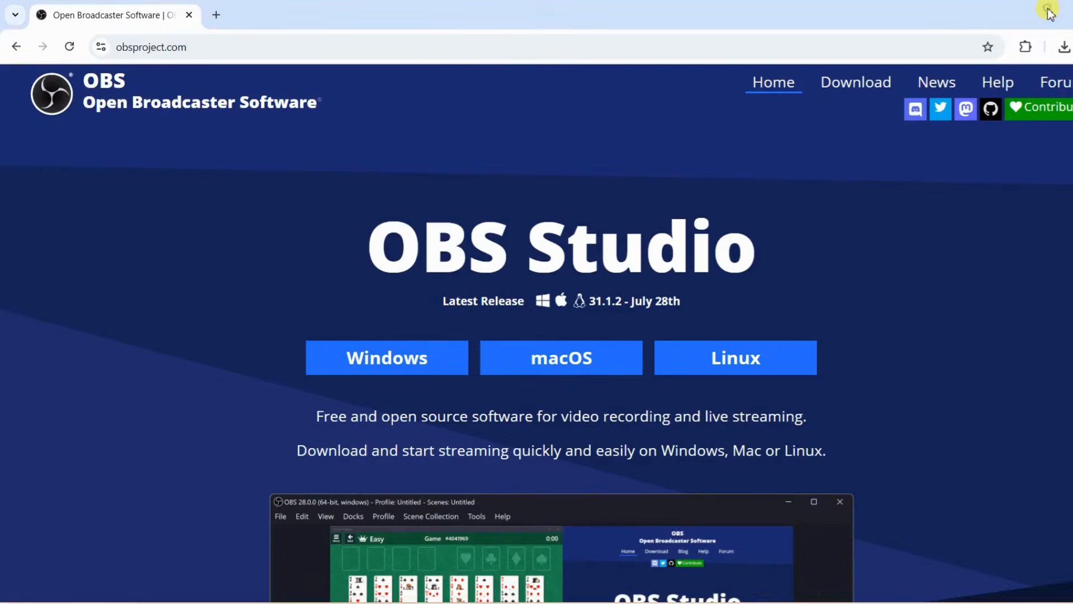
click(1048, 11)
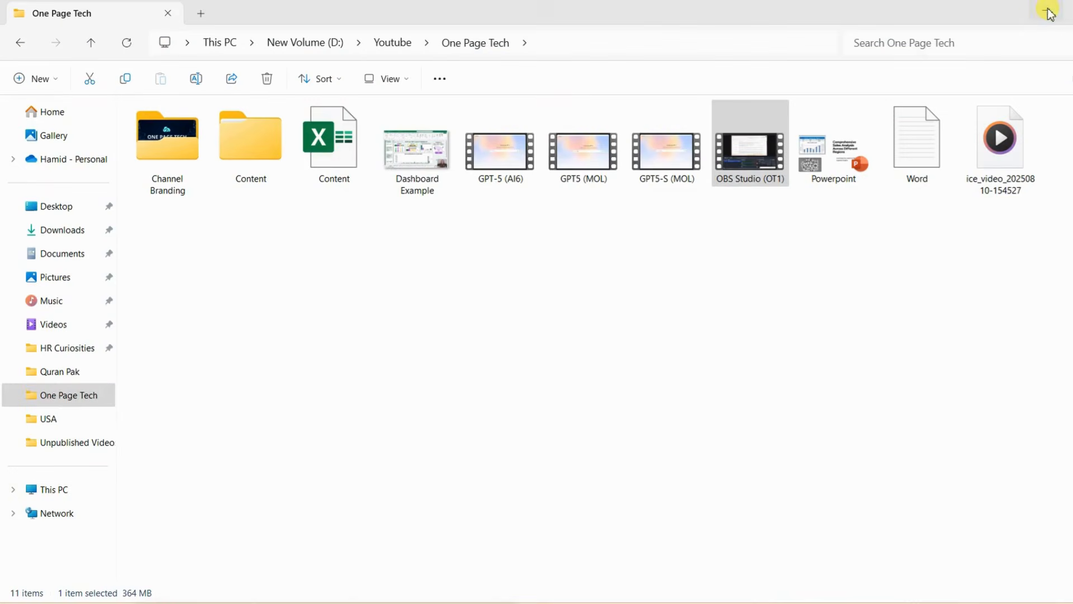
click(58, 236)
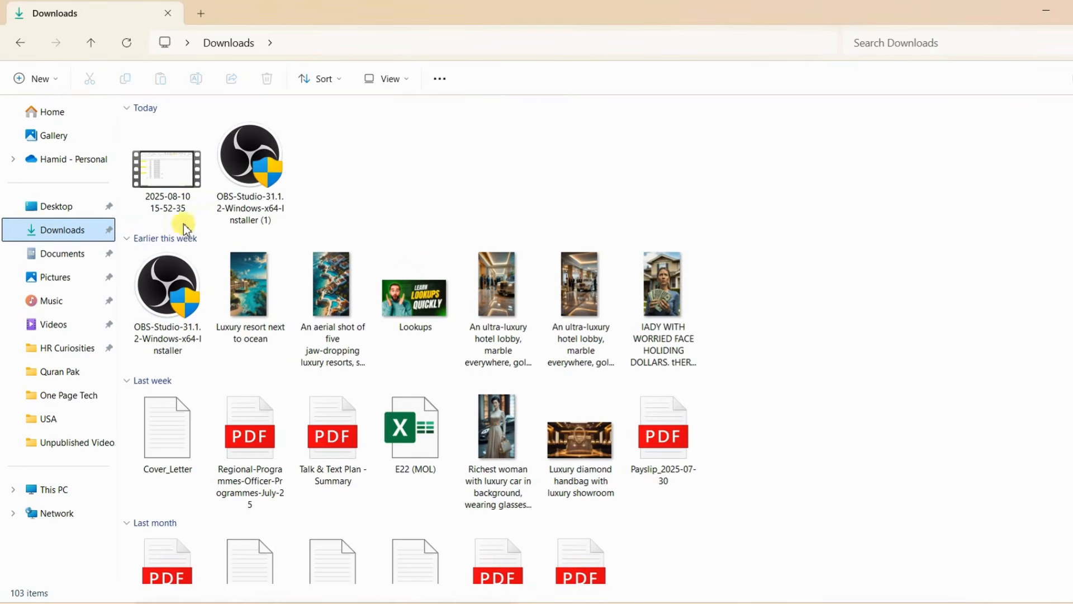
click(169, 185)
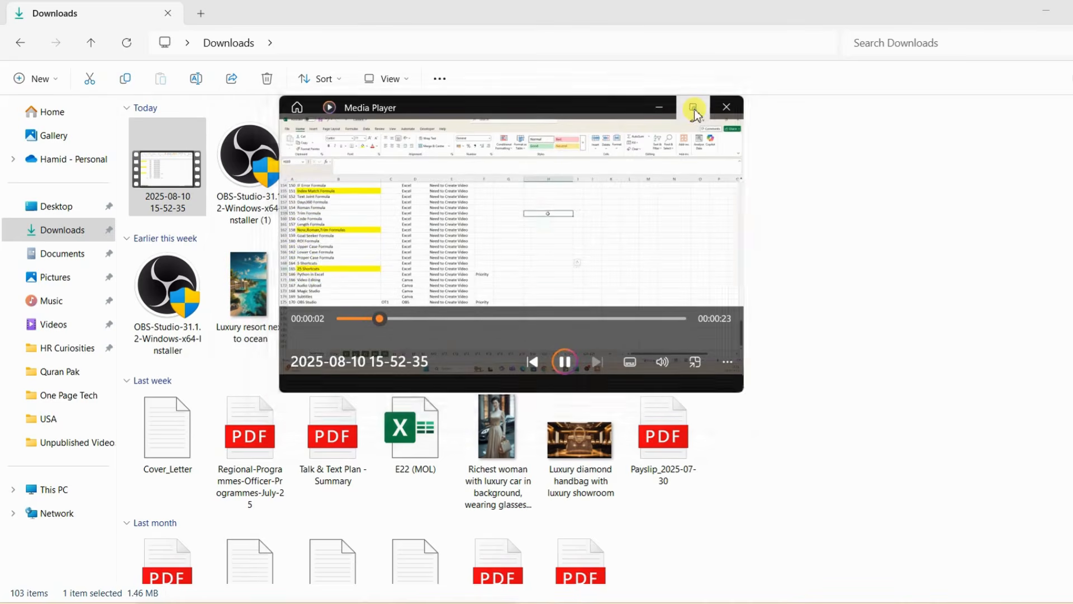
click(695, 110)
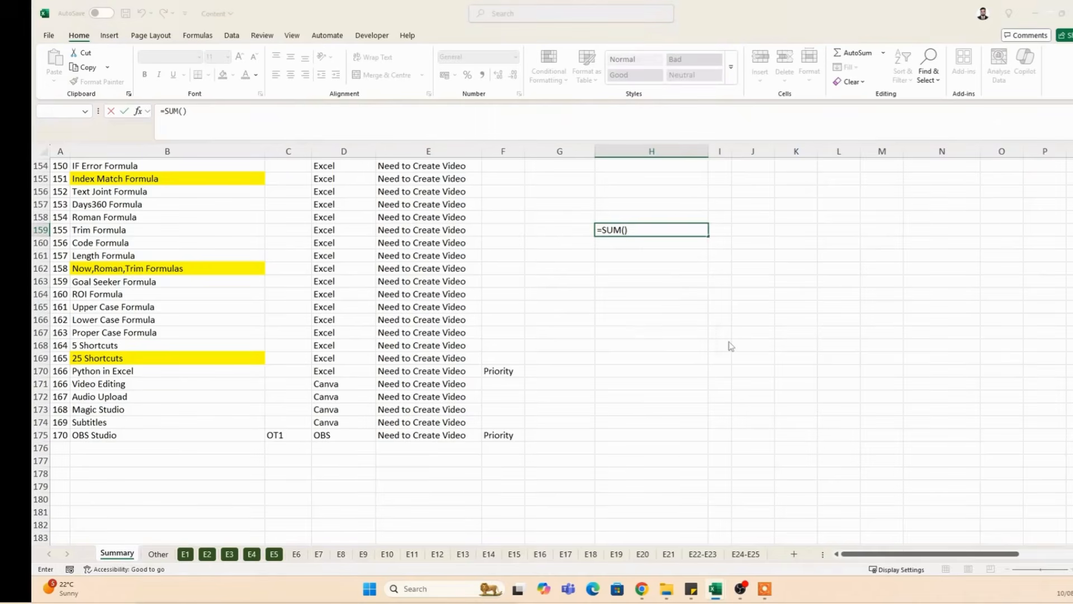
click(550, 354)
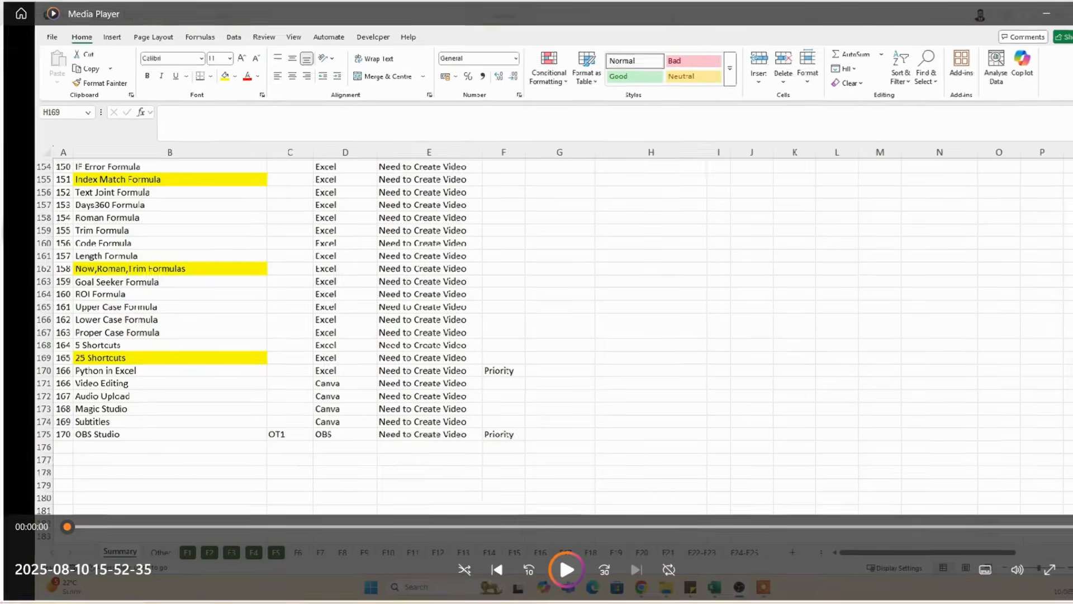
click(1071, 12)
Step: In OBS Studio, lower Audio Input Capture to -3.2 dB and Audio Output Capture to -3.5 dB, and review the advanced audio properties
click(726, 603)
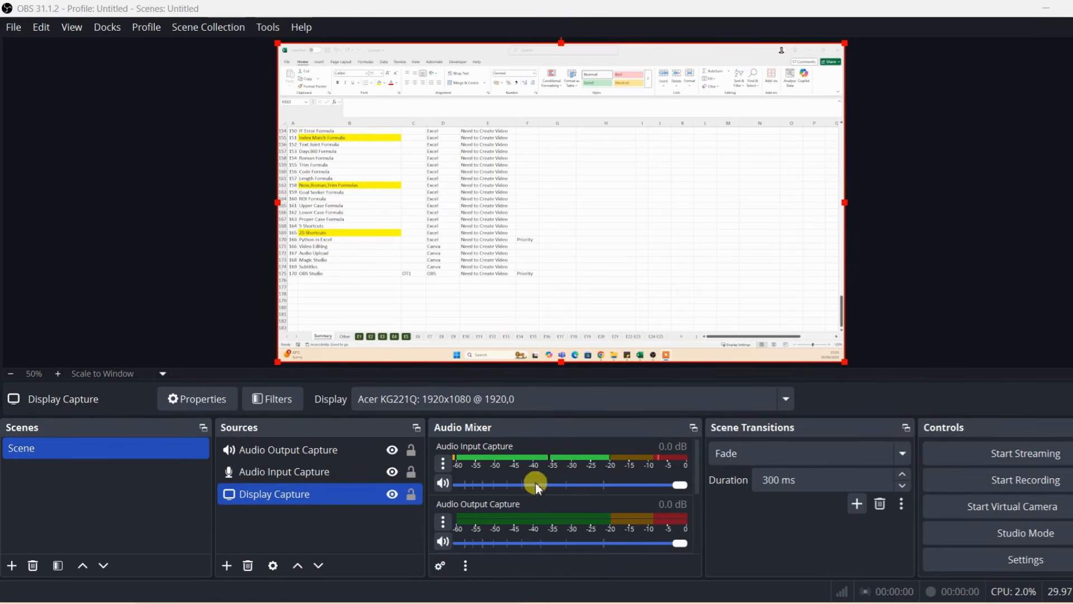
drag(676, 486, 647, 489)
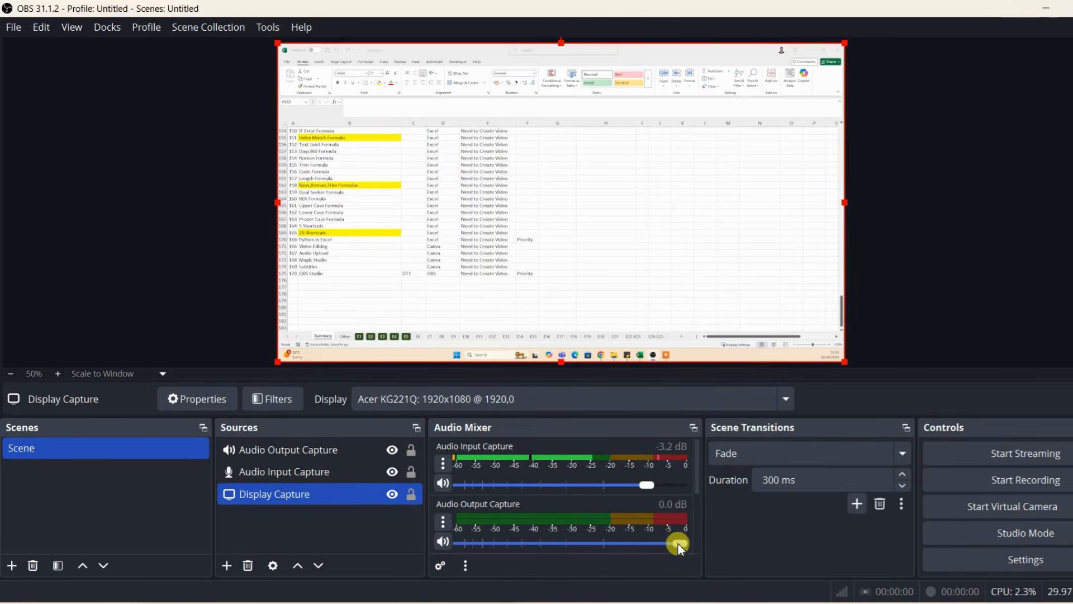
drag(681, 544, 651, 544)
click(439, 567)
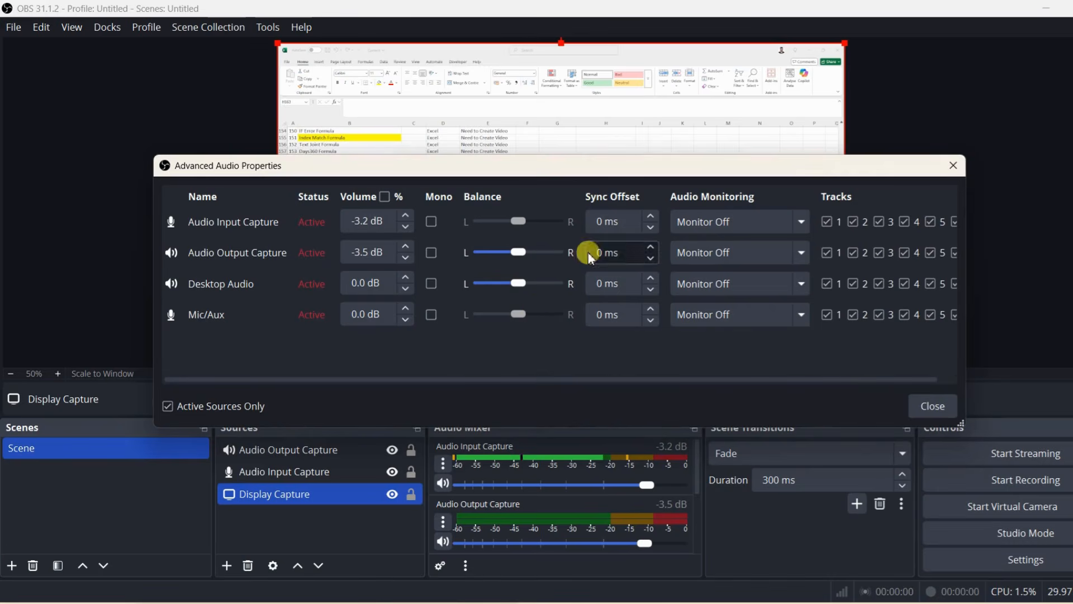
click(930, 407)
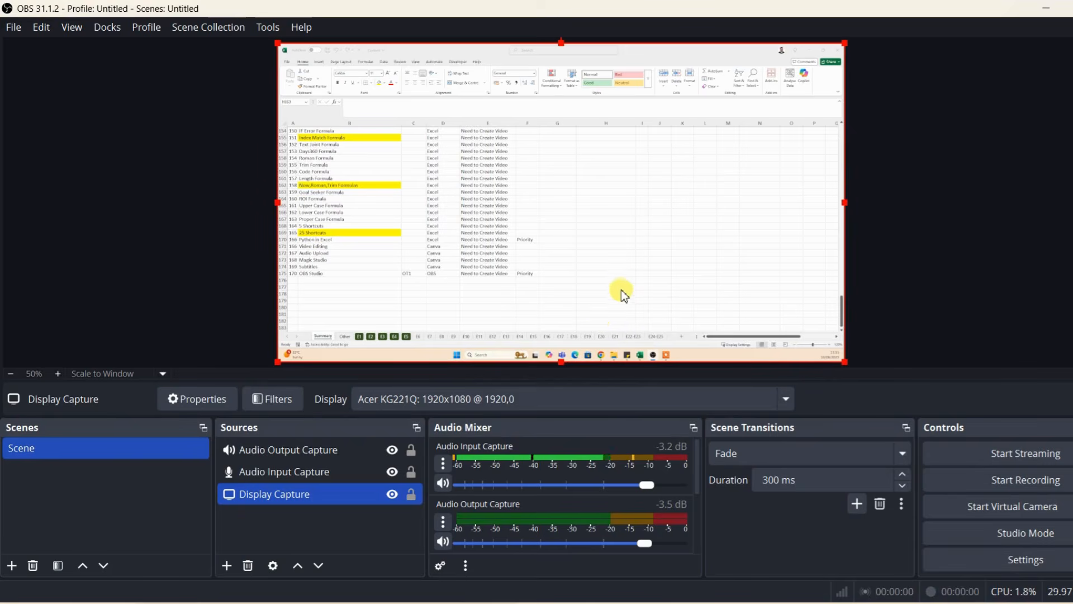